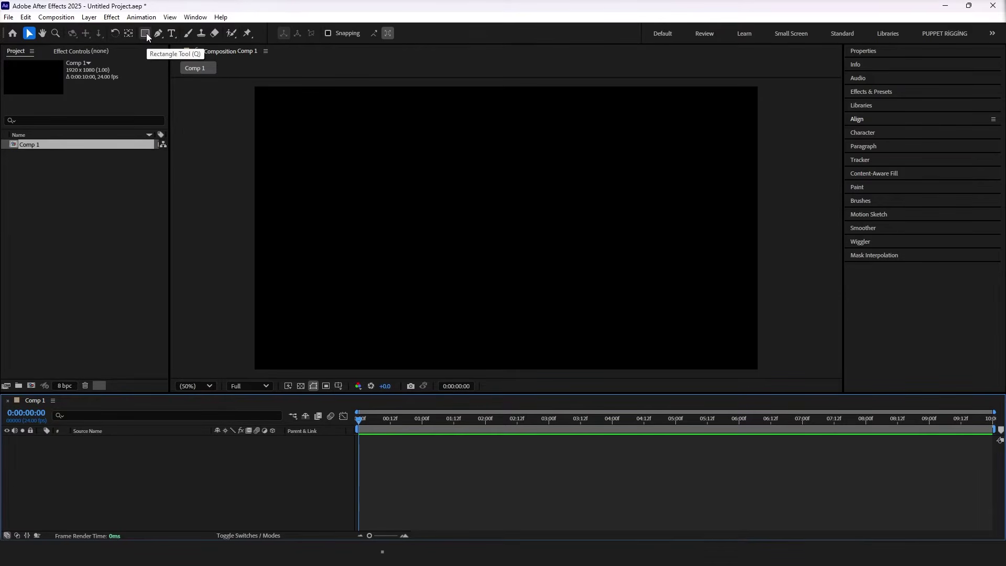
Step: Draw a rectangle about 1208 by 574 px in the composition and remove its stroke
left_click(146, 34)
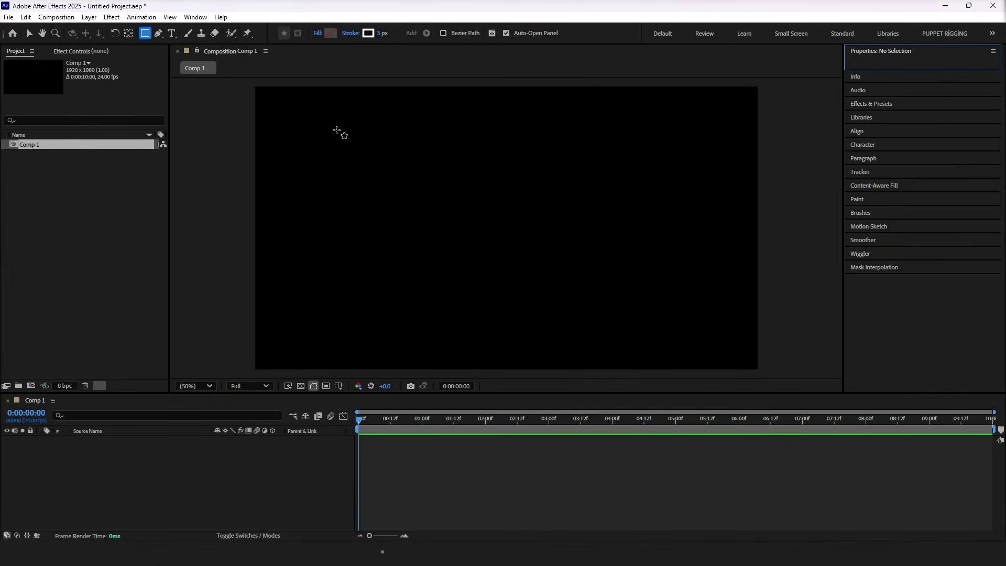
left_click_drag(339, 131, 653, 281)
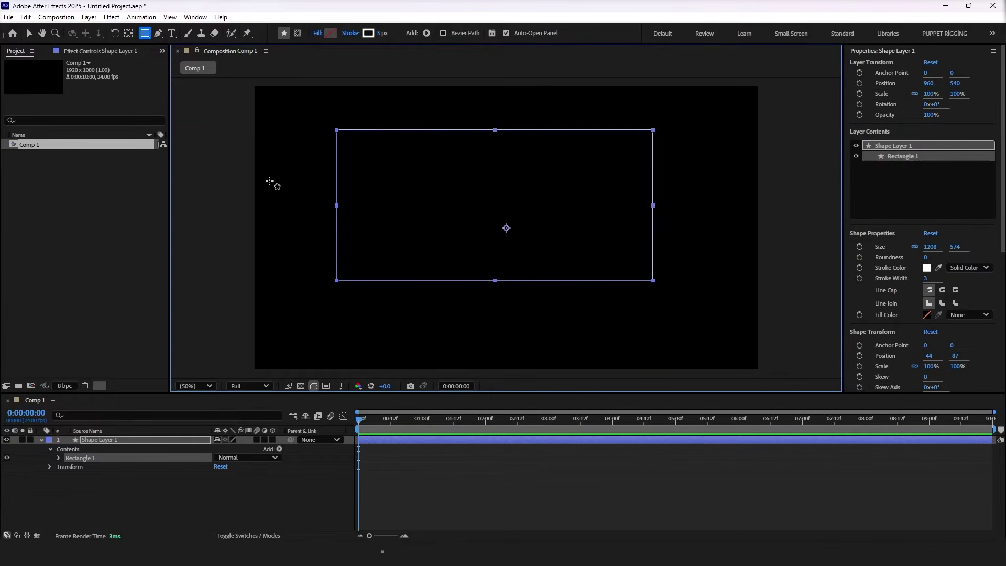
left_click(138, 442)
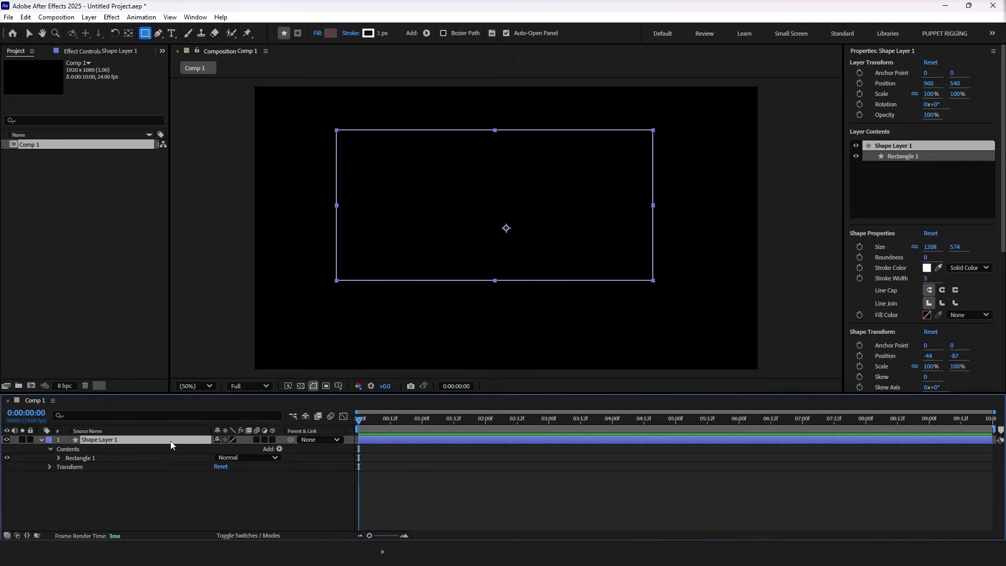
left_click(351, 34)
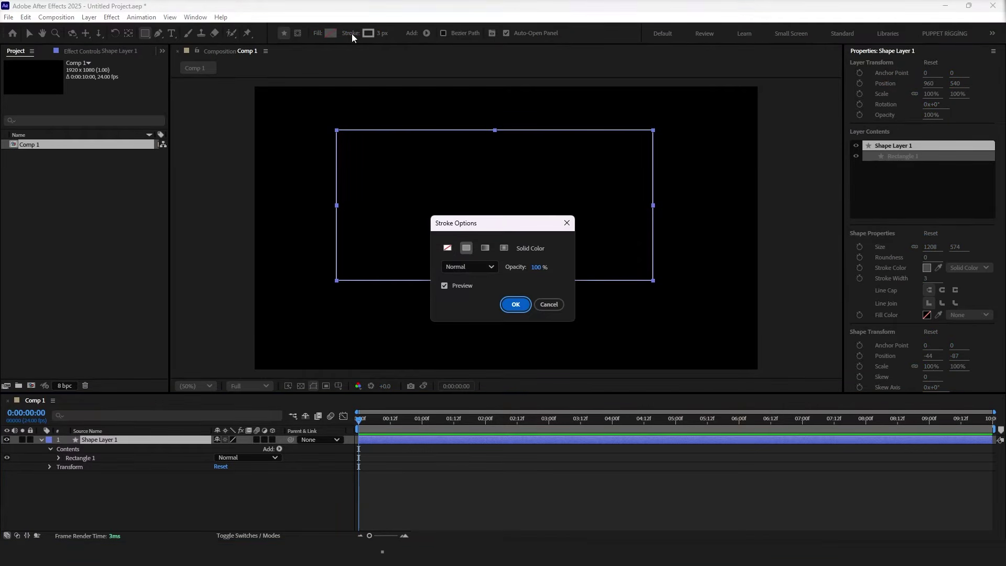
left_click(448, 248)
left_click(524, 307)
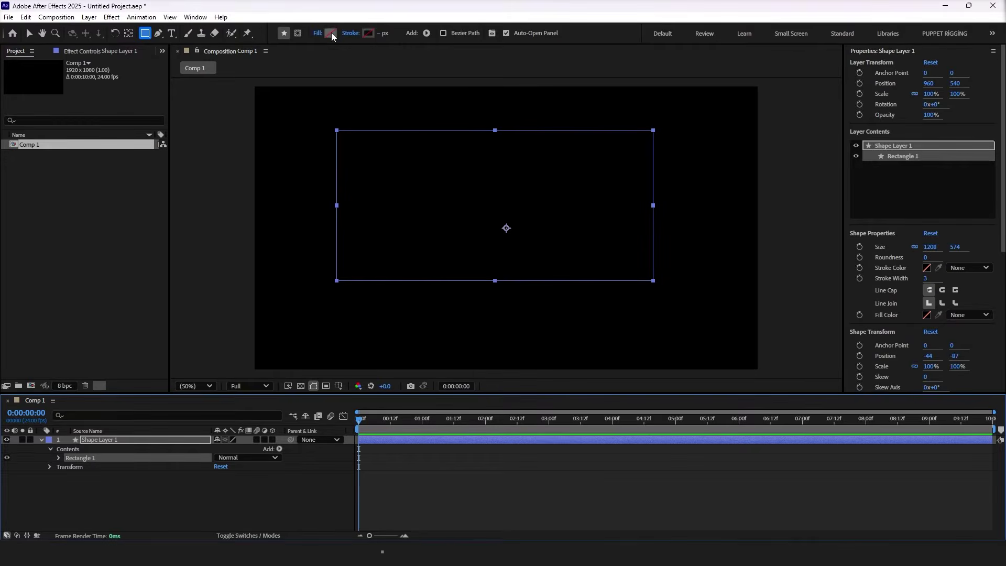
Step: Give the rectangle a solid white FFFFFF fill
left_click(331, 34)
left_click_drag(459, 265, 335, 175)
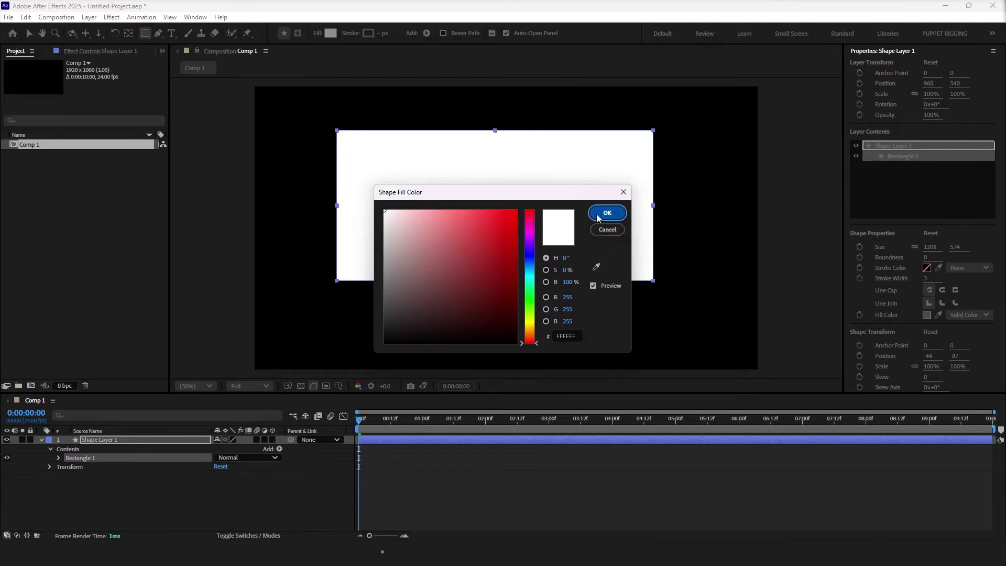
left_click(596, 213)
Step: Collapse the shape layer's contents, reveal its Transform properties and select Anchor Point
left_click(171, 438)
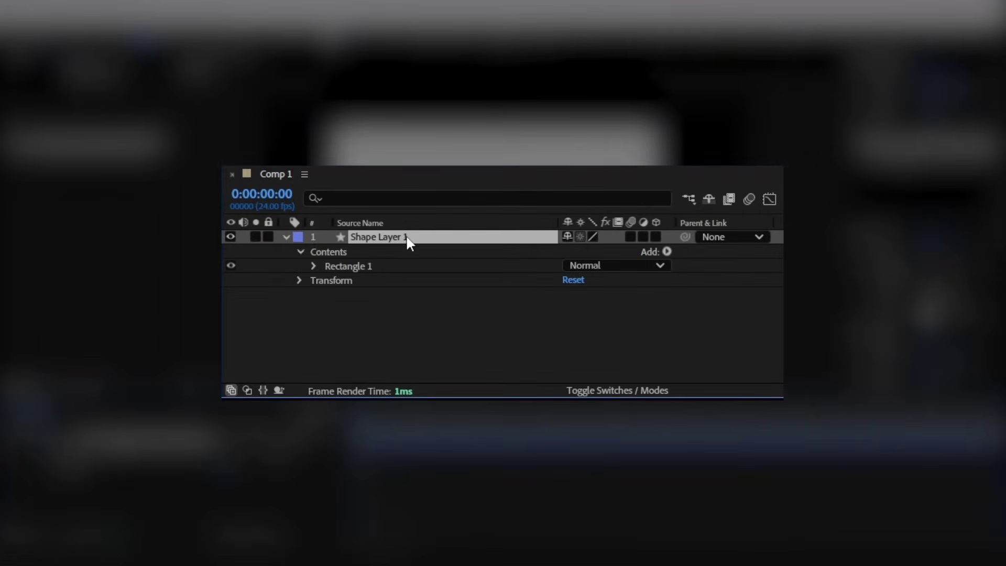
left_click(286, 238)
left_click(287, 237)
left_click(299, 253)
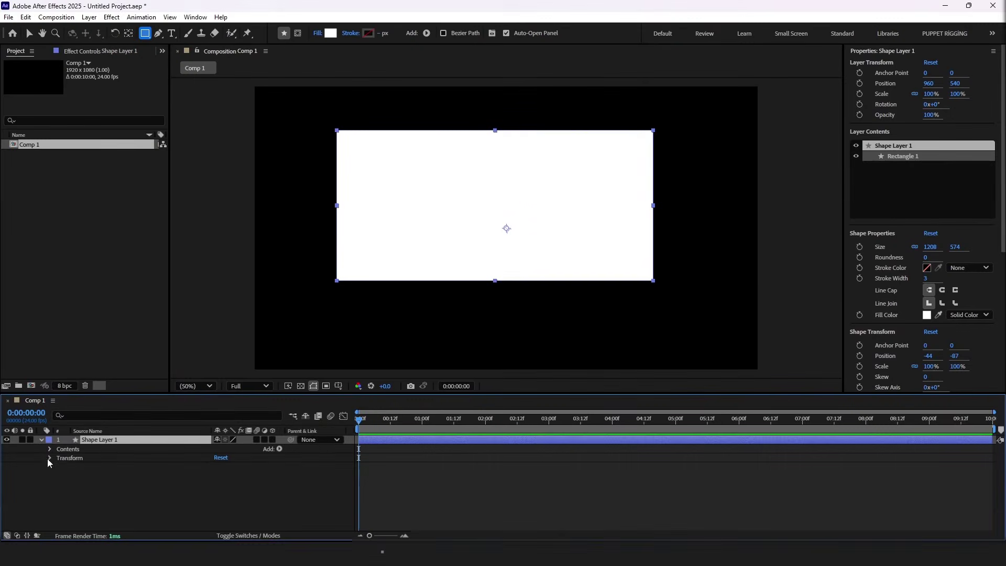
left_click(49, 458)
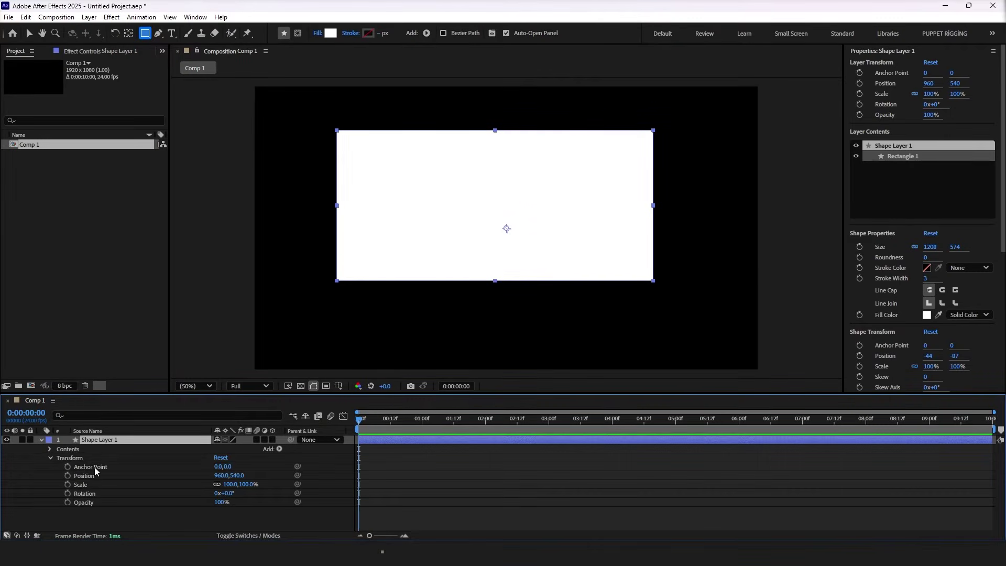
left_click(117, 468)
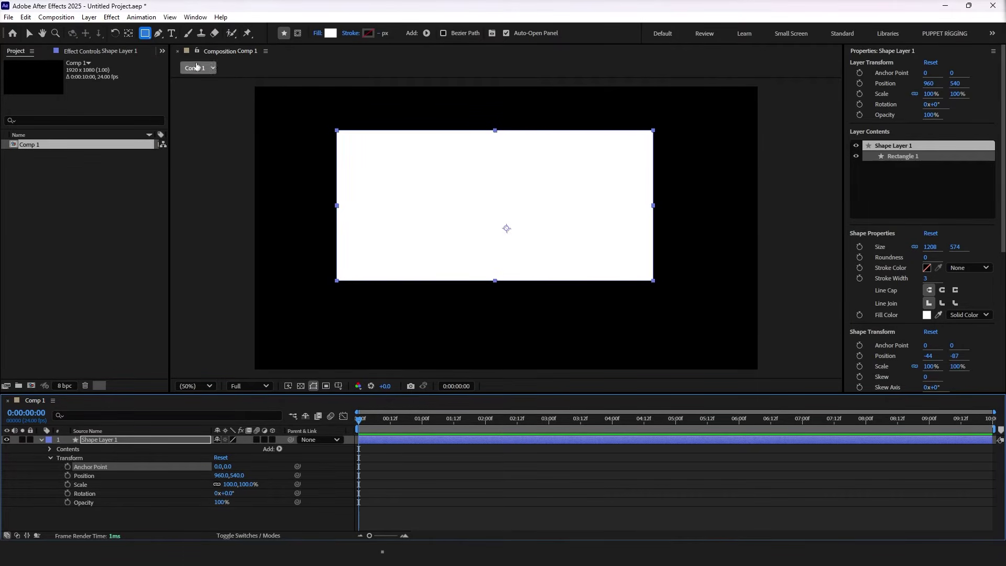
Step: Move the layer's anchor point past the rectangle's upper-left corner to about -802, -218, outside the shape
left_click(128, 34)
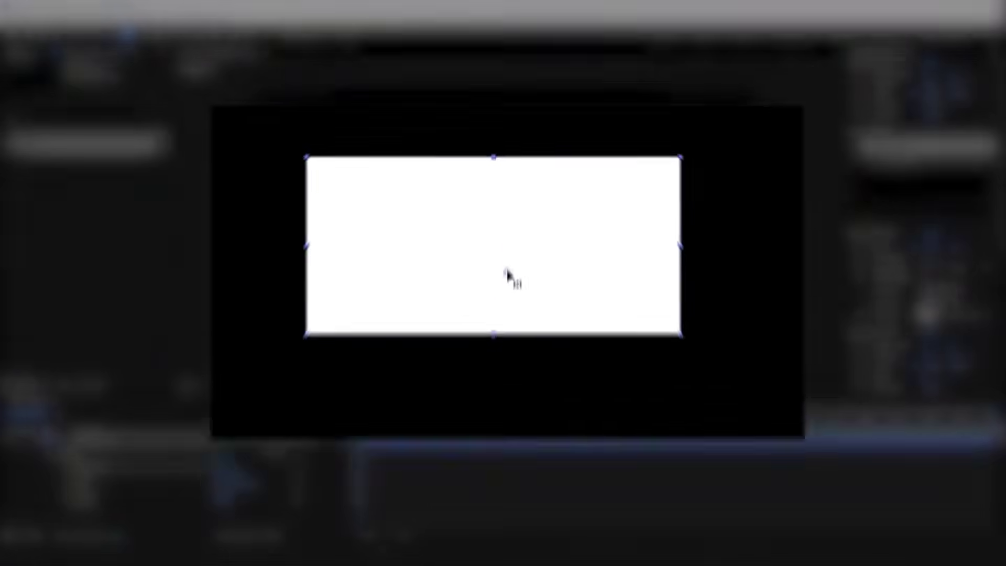
left_click_drag(506, 228, 482, 220)
left_click_drag(476, 284, 290, 169)
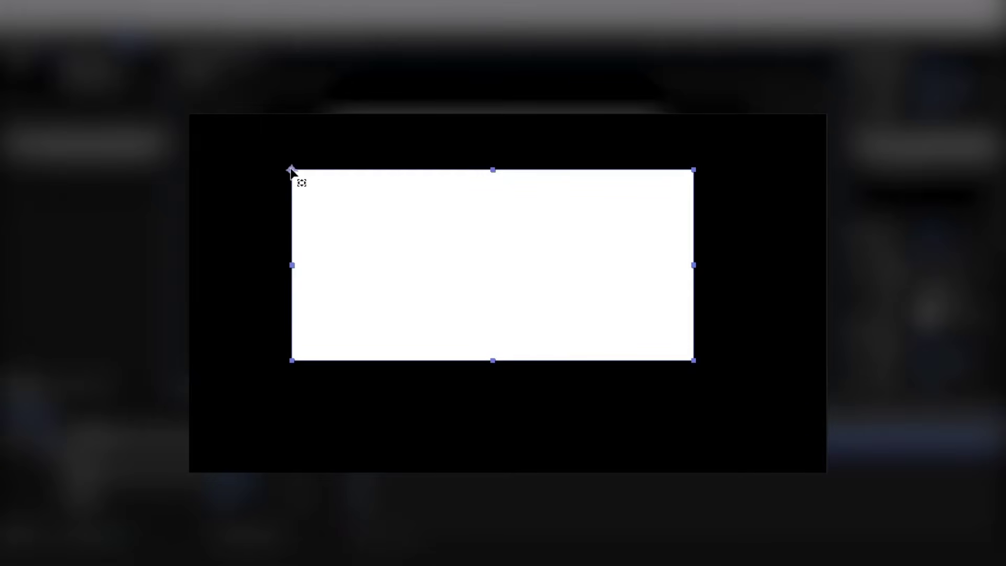
left_click_drag(292, 169, 242, 221)
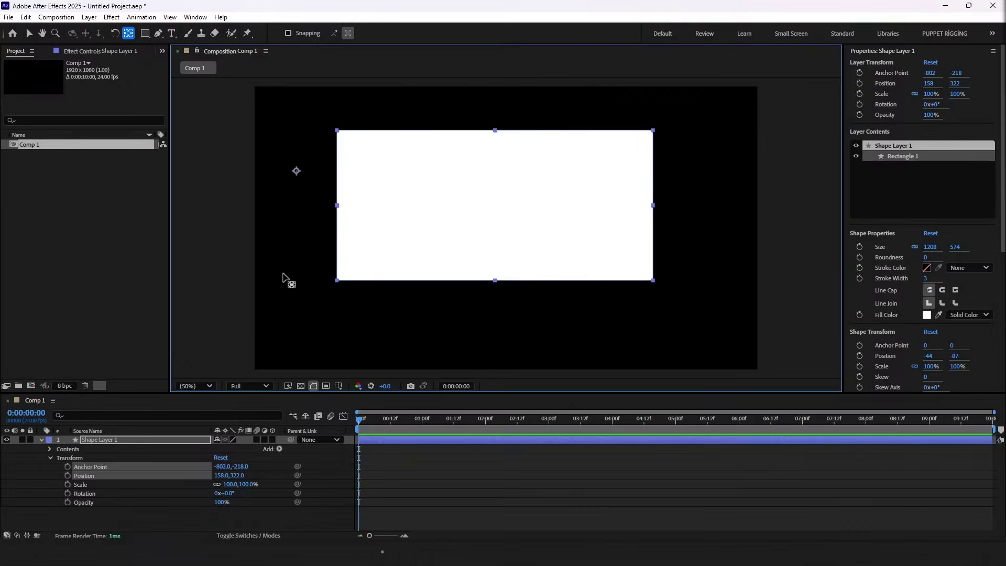
Step: Try scaling the shape layer around its off-shape anchor point, and undo the scaling
left_click(105, 484)
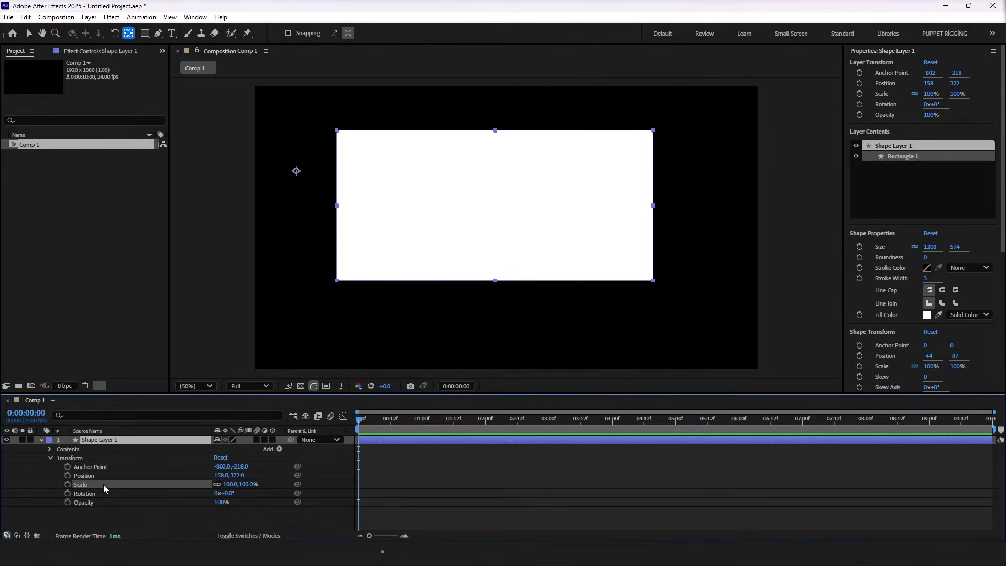
left_click_drag(229, 487, 204, 497)
key("ctrl+z")
key("ctrl+z")
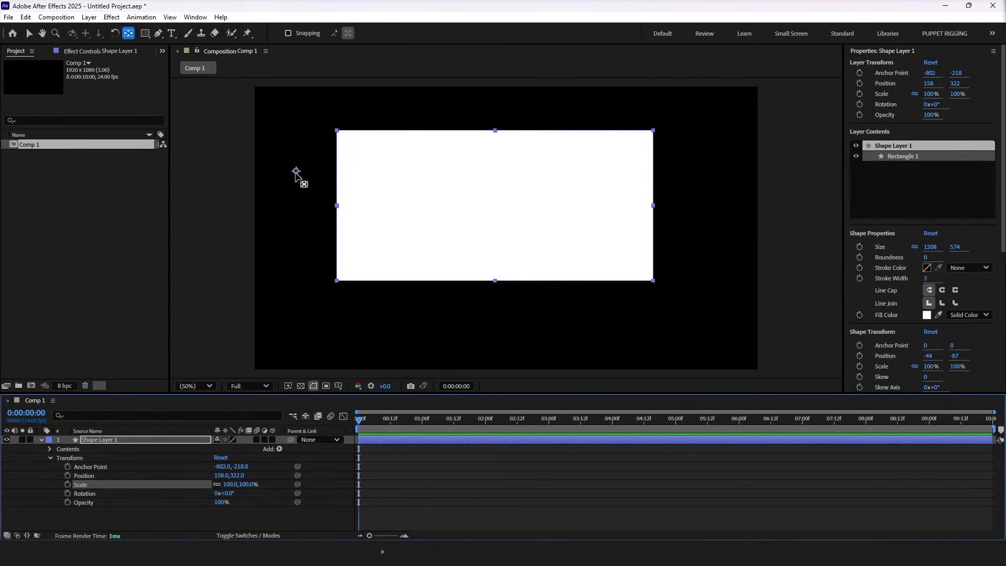
Step: Move the anchor point back inside the rectangle and centre it exactly on the shape
left_click_drag(296, 172, 496, 203)
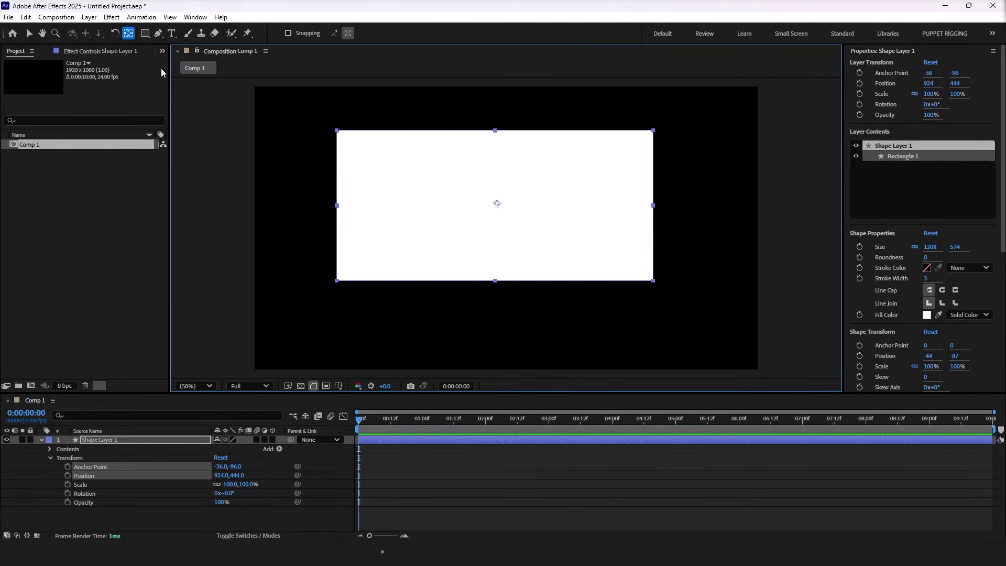
double_click(127, 33)
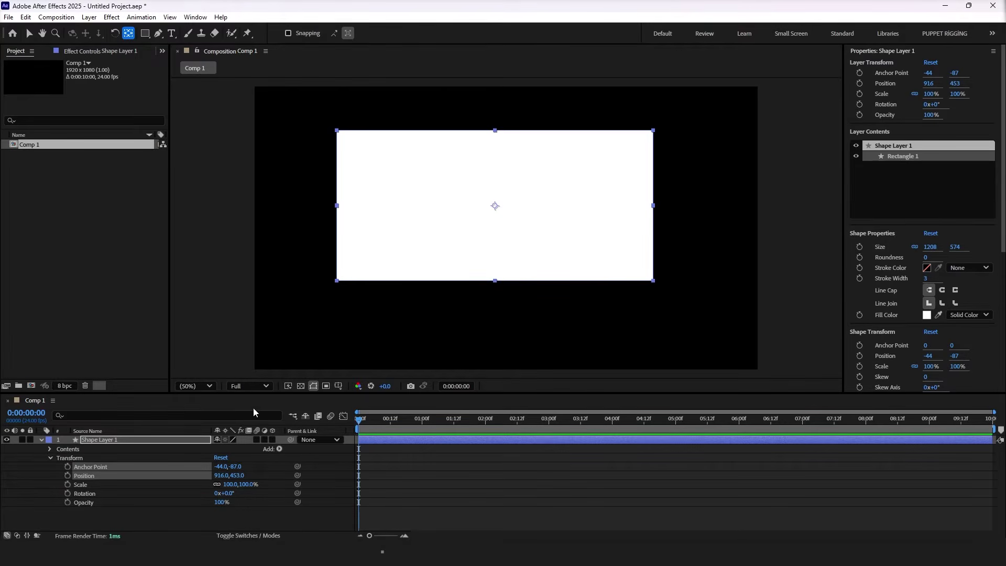
left_click(196, 441)
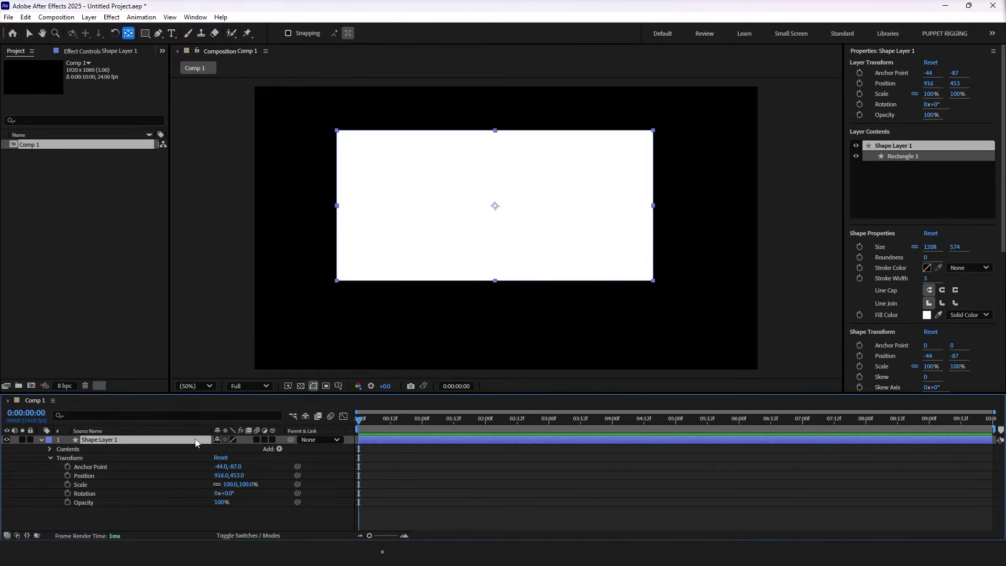
Step: Try rotating the layer to 42° and scaling it around its centred anchor point, undoing both changes
left_click(230, 493)
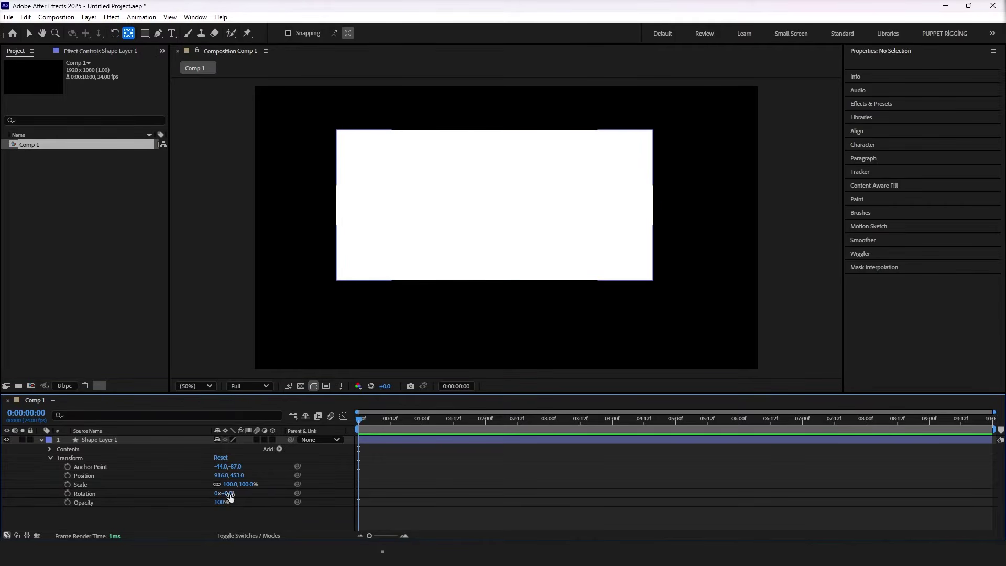
type("42")
key("Return")
key("ctrl+z")
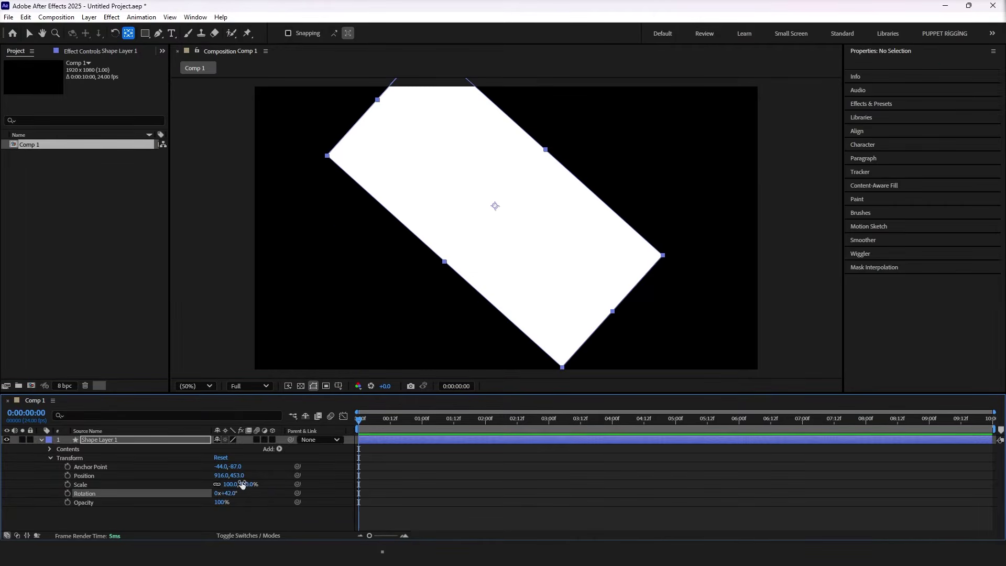
mouse_move(249, 485)
left_mouse_down()
mouse_move(275, 485)
mouse_move(265, 485)
left_mouse_up()
key("ctrl+z")
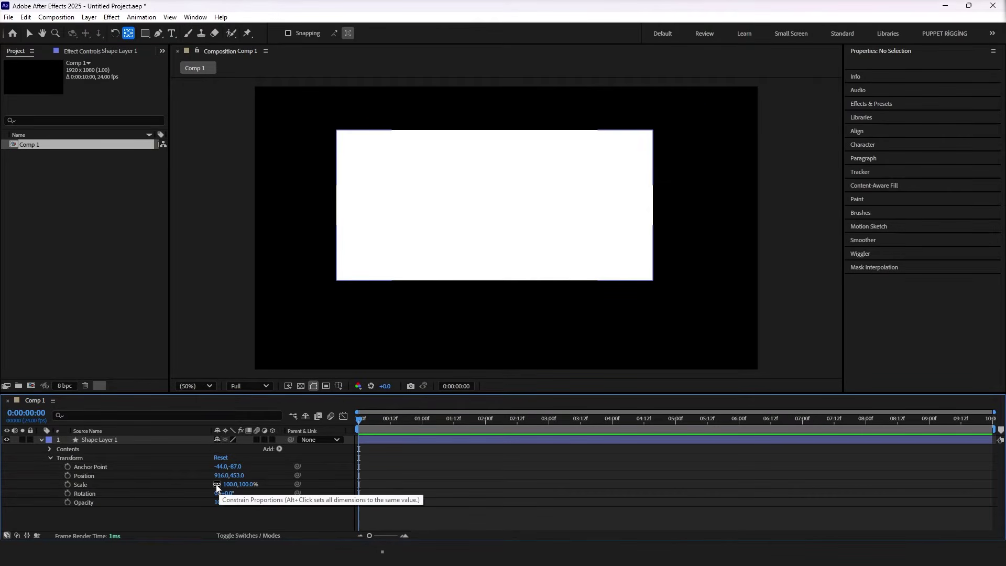
Step: Unlink the layer's scale proportions, try scaling it to 63% by 44%, and undo the scaling
left_click(217, 486)
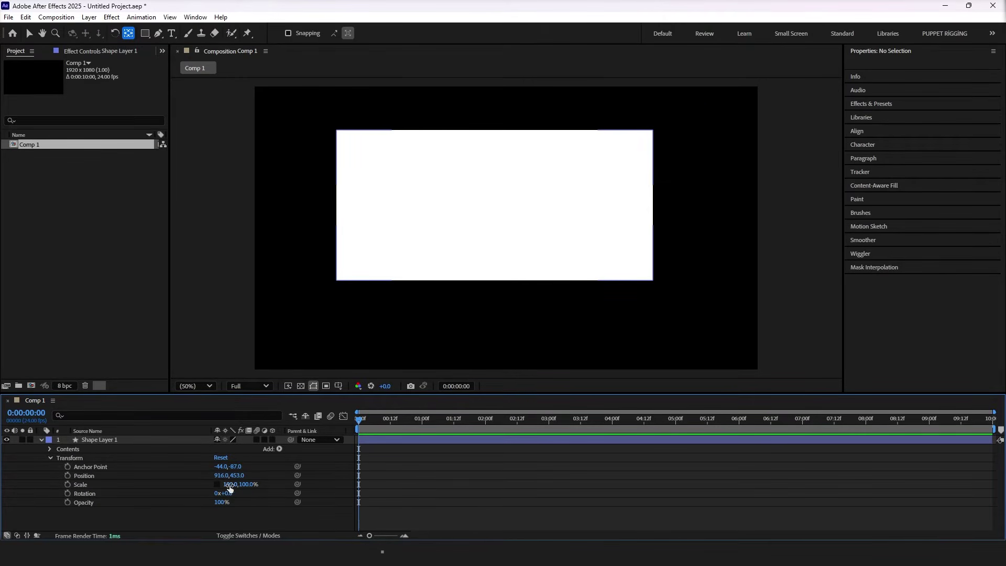
left_click_drag(229, 486, 209, 484)
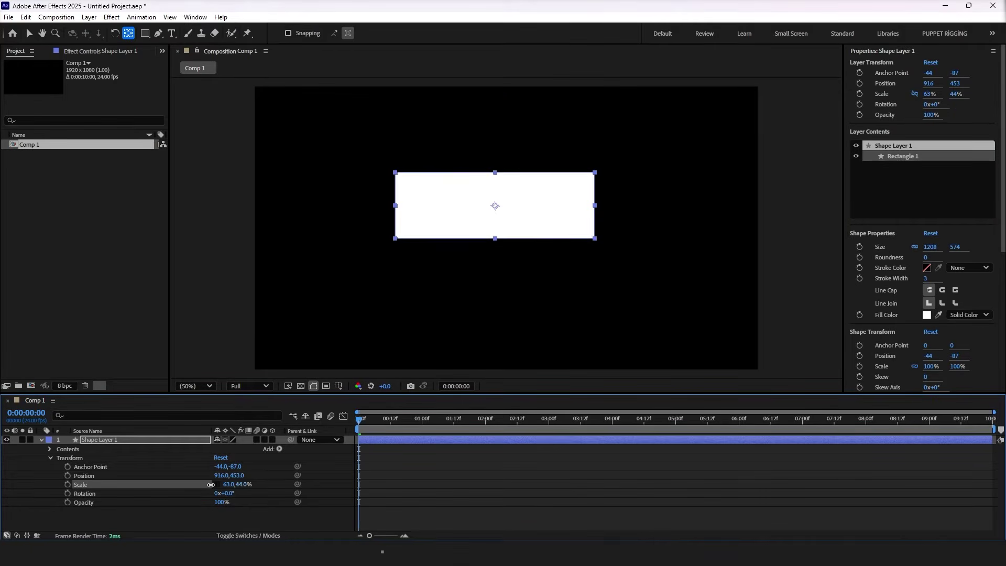
key("ctrl+z")
key("ctrl+z")
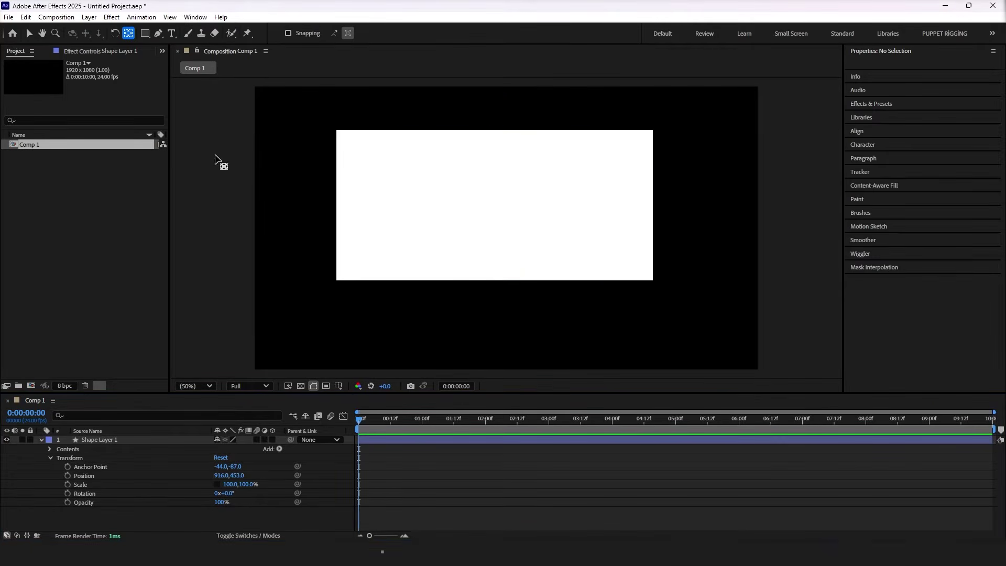
Step: Move the anchor point to the middle of the rectangle's top edge and try changing only the vertical scale
left_click(197, 439)
left_click_drag(496, 207, 495, 133)
mouse_move(248, 484)
left_mouse_down()
mouse_move(199, 488)
mouse_move(261, 486)
left_mouse_up()
Step: Collapse the shape layer and set the rectangle's corner roundness to 36 in its shape properties
left_click(43, 442)
left_click(874, 51)
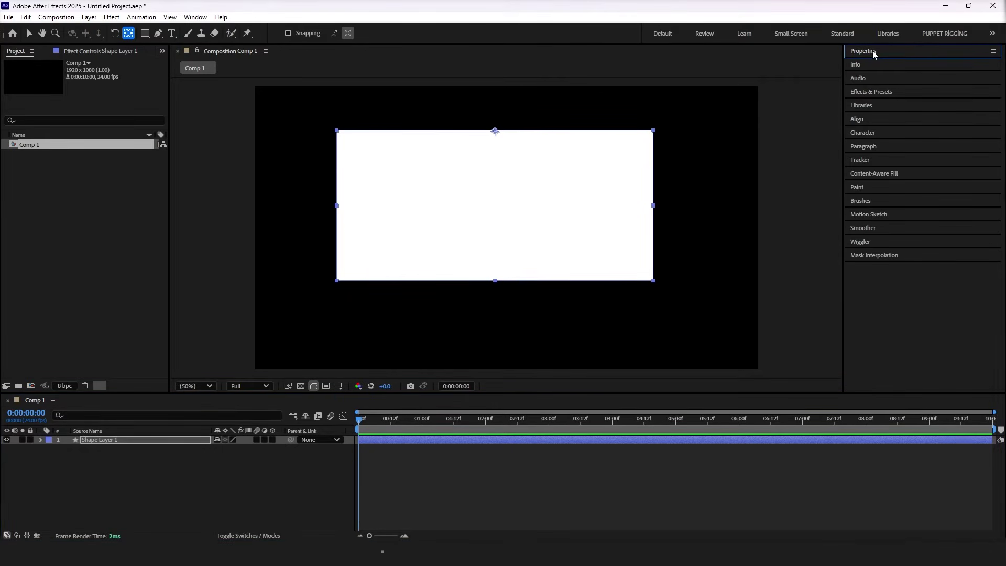
left_click(882, 51)
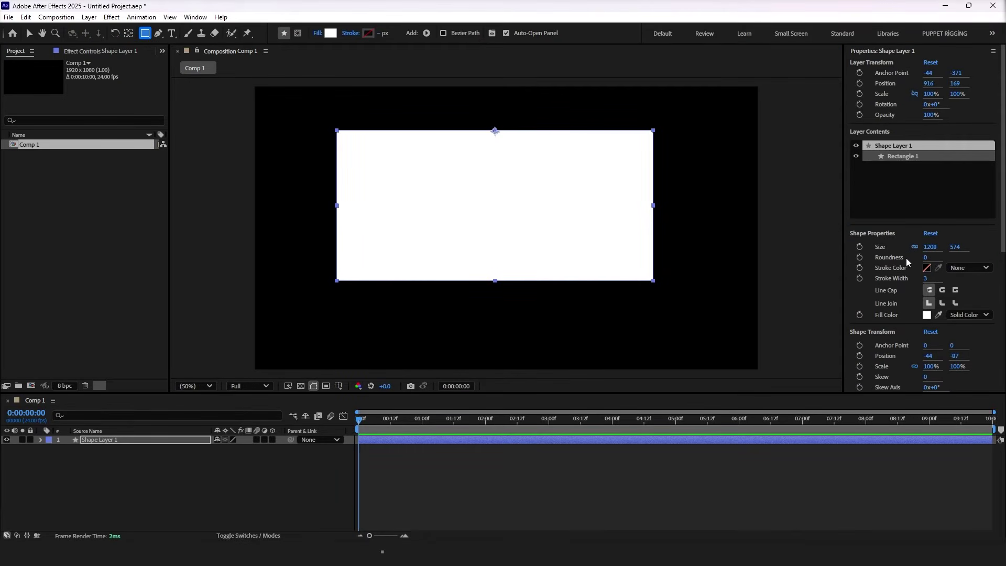
mouse_move(925, 258)
left_mouse_down()
mouse_move(964, 258)
mouse_move(943, 258)
left_mouse_up()
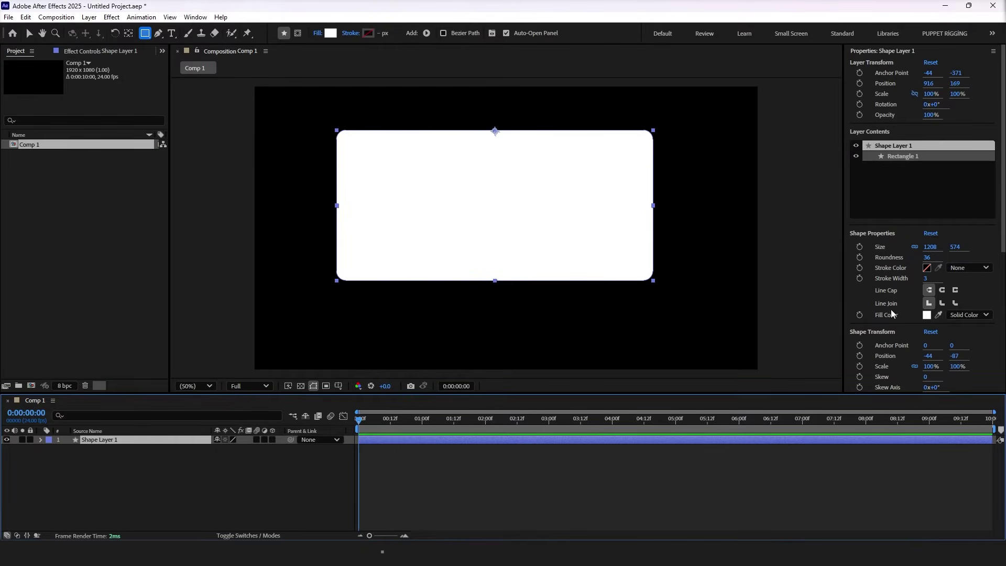
Step: Set the rounded rectangle's fill to None
left_click(316, 33)
left_click(447, 246)
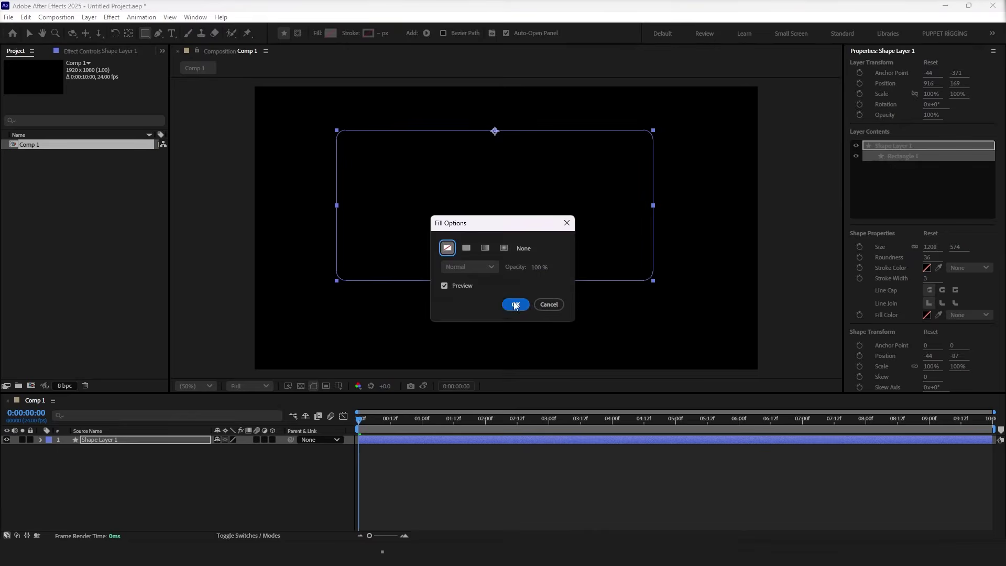
left_click(514, 303)
Step: Give the rounded rectangle a white FFFFFF stroke 45 px wide
left_click(367, 33)
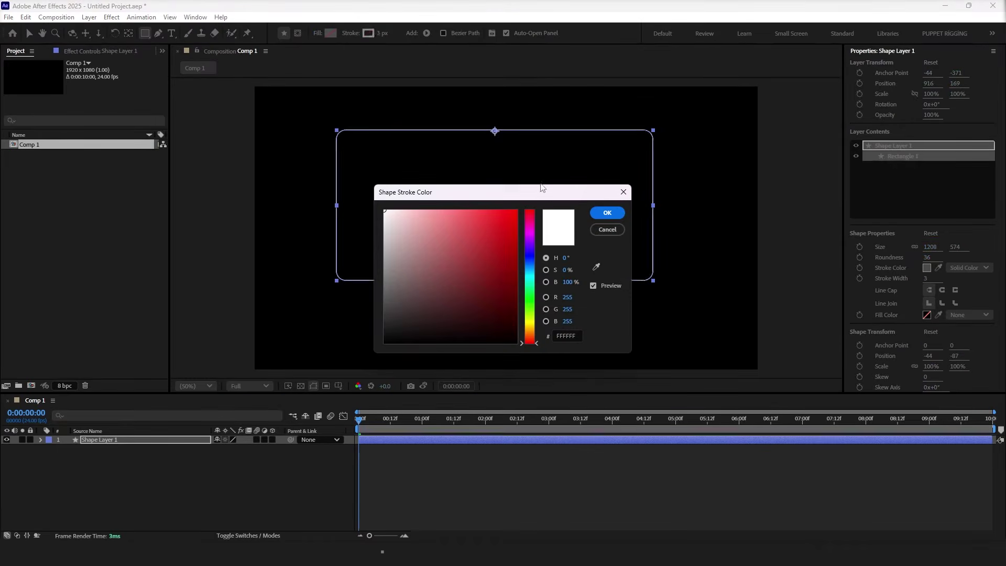
left_click(603, 213)
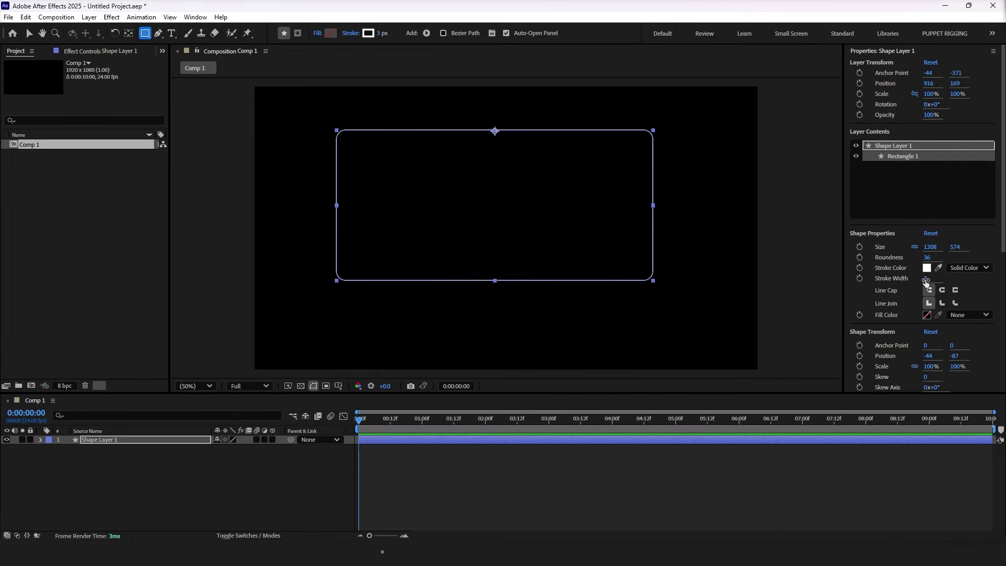
left_click_drag(925, 280, 952, 280)
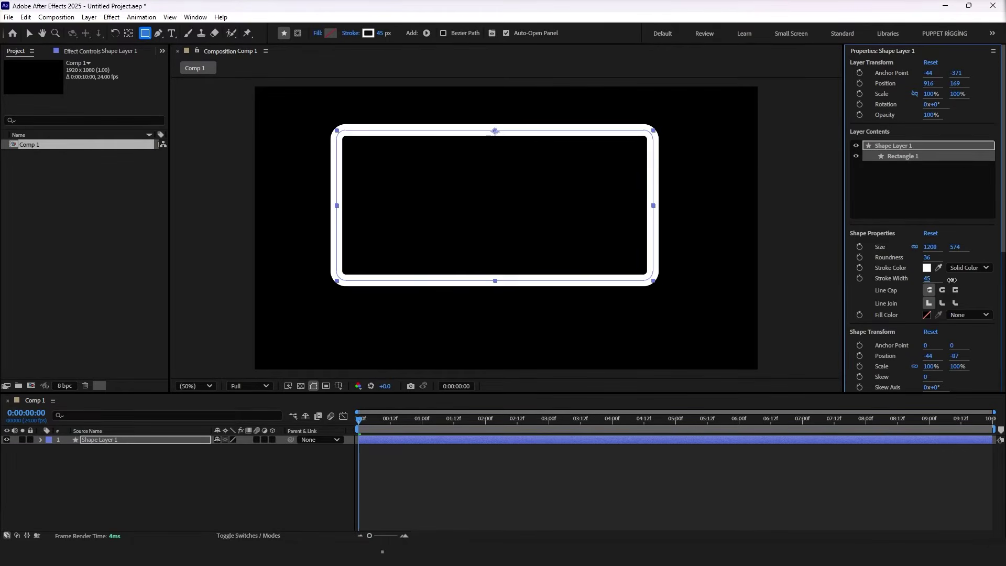
Step: Keyframe the stroke width at 45 px at the start and at 500 px at 1 second
left_click(861, 280)
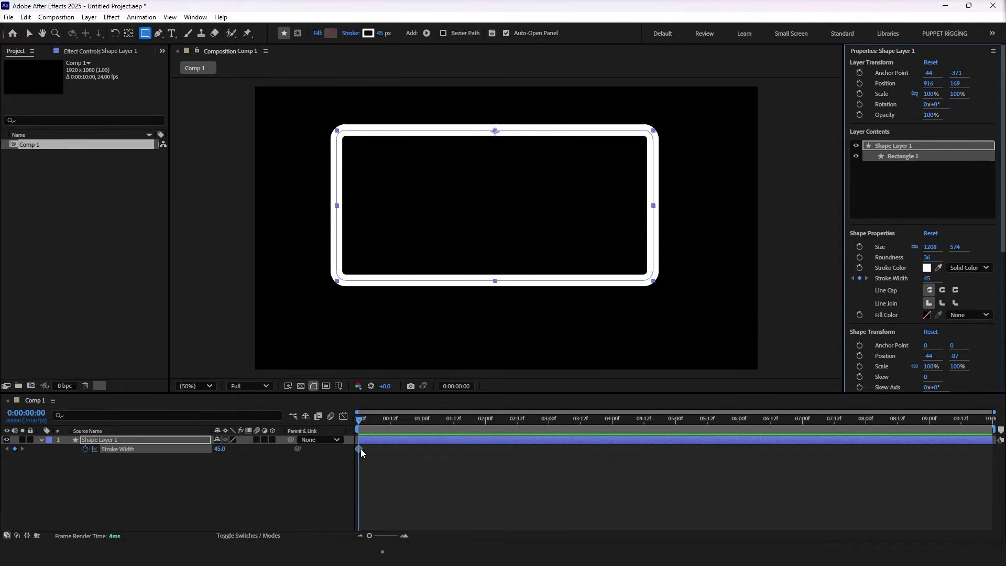
mouse_move(360, 448)
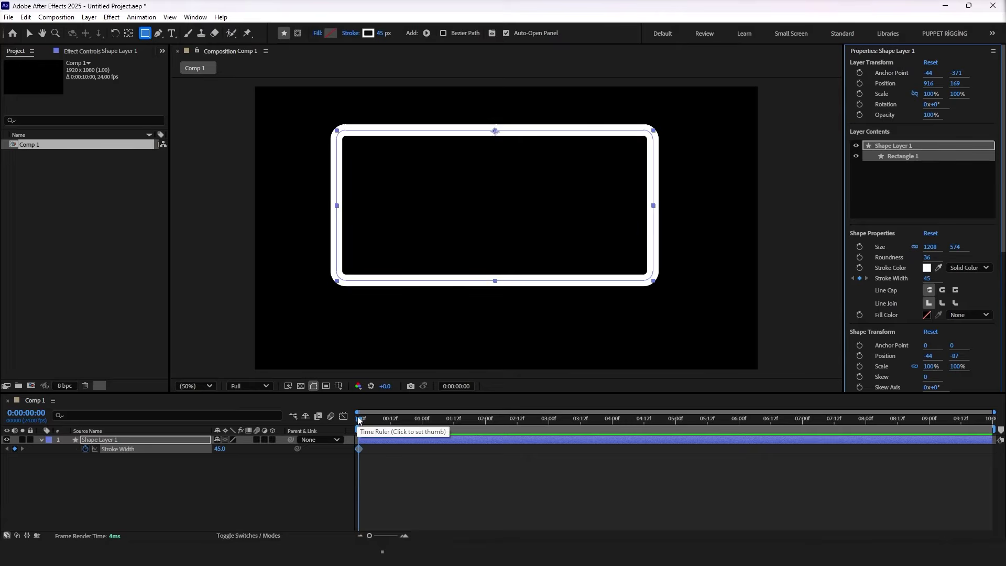
left_click_drag(364, 419, 423, 423)
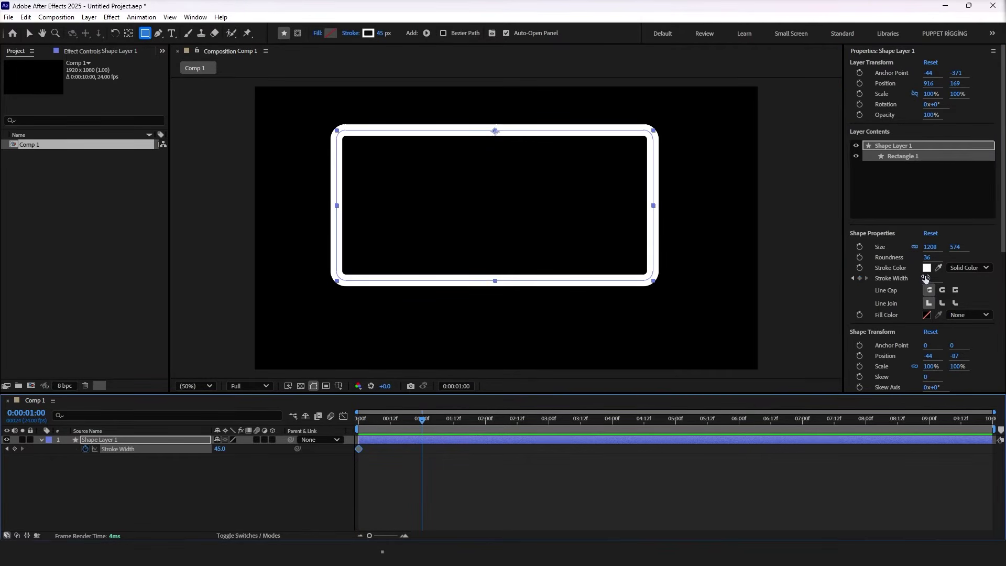
left_click(929, 278)
type("500")
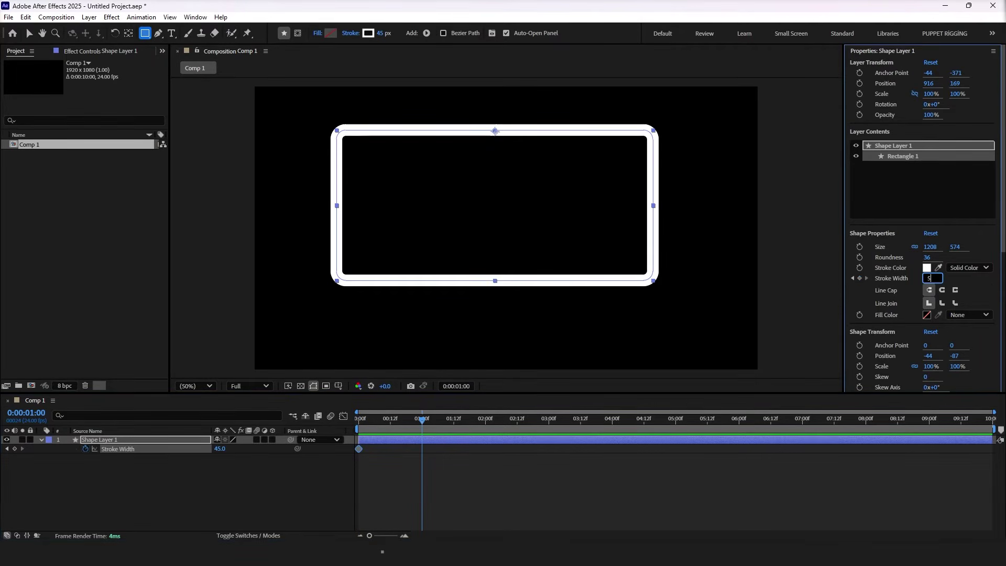
key("Return")
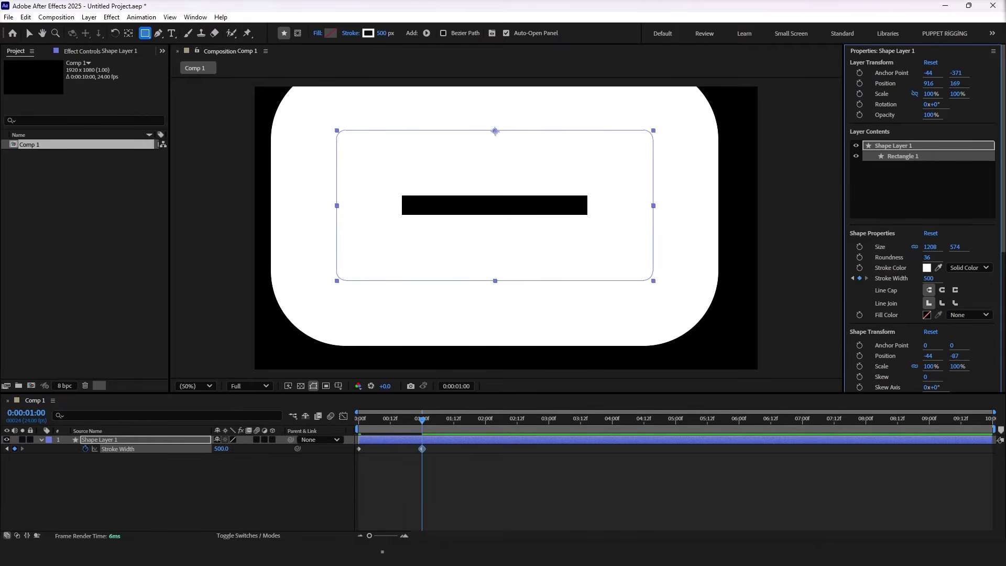
Step: Return to the first frame and preview the stroke width animation
left_click(365, 424)
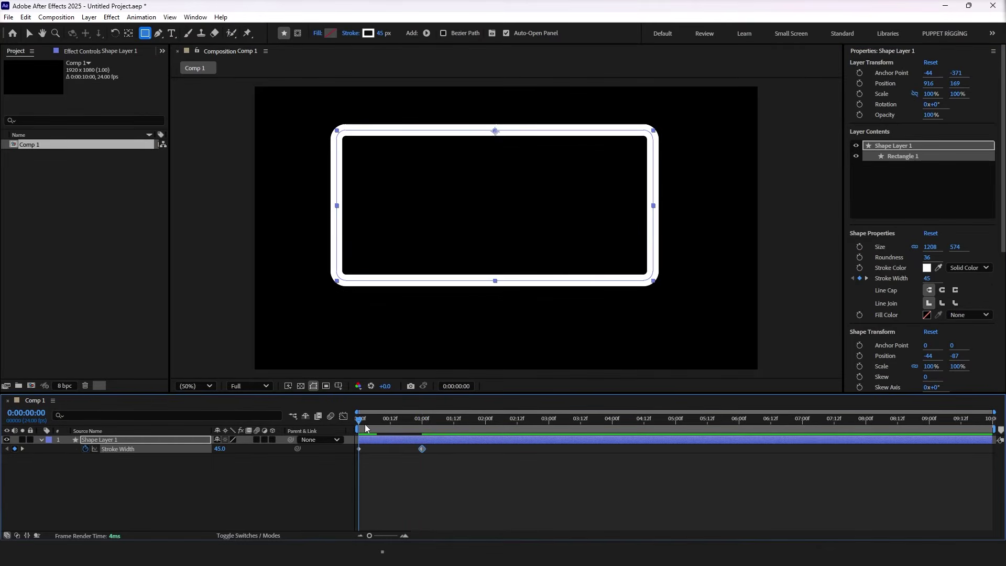
key("space")
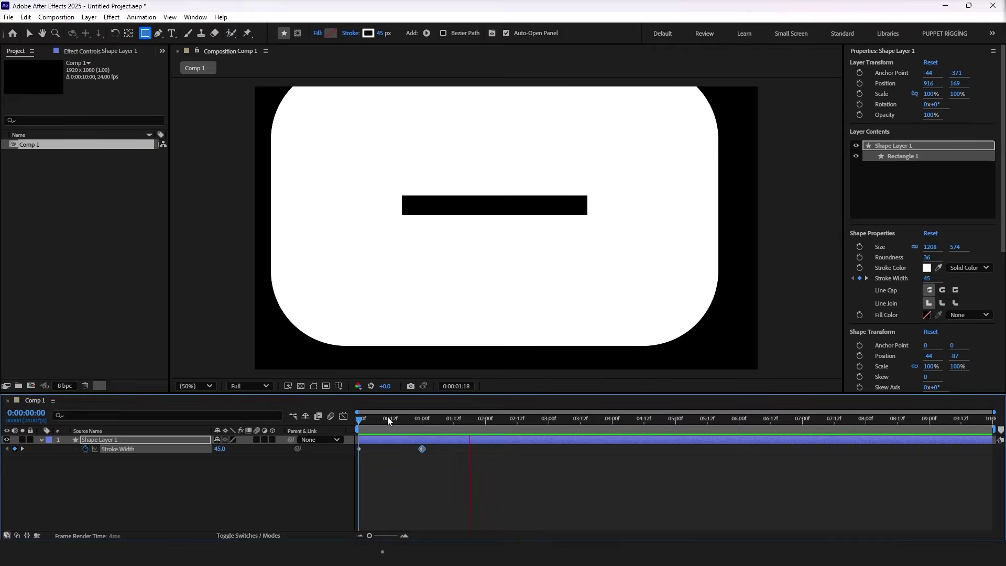
key("space")
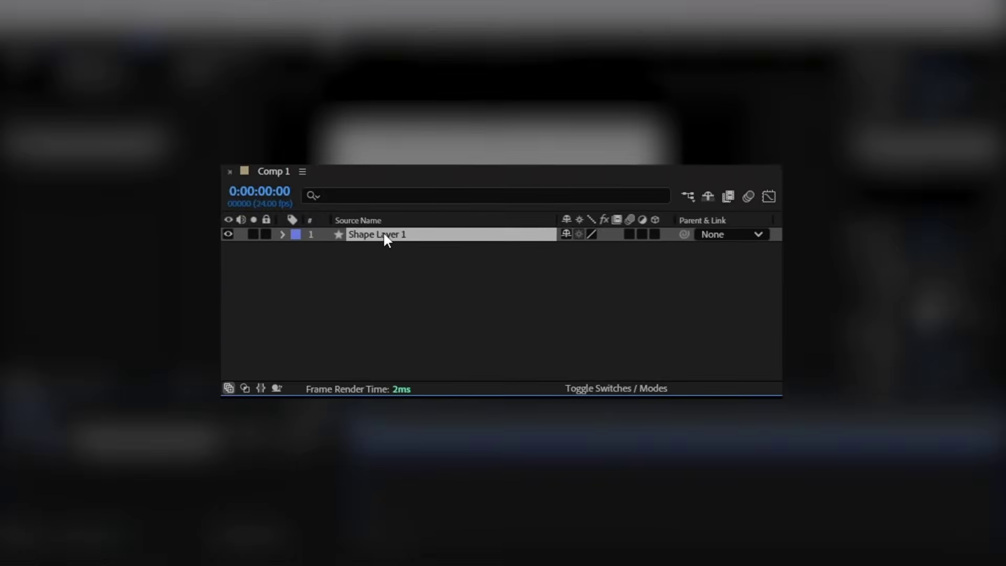
Step: Reveal the shape layer's Position, Scale, Rotation and Opacity in turn, and finish with only Scale shown
key("p")
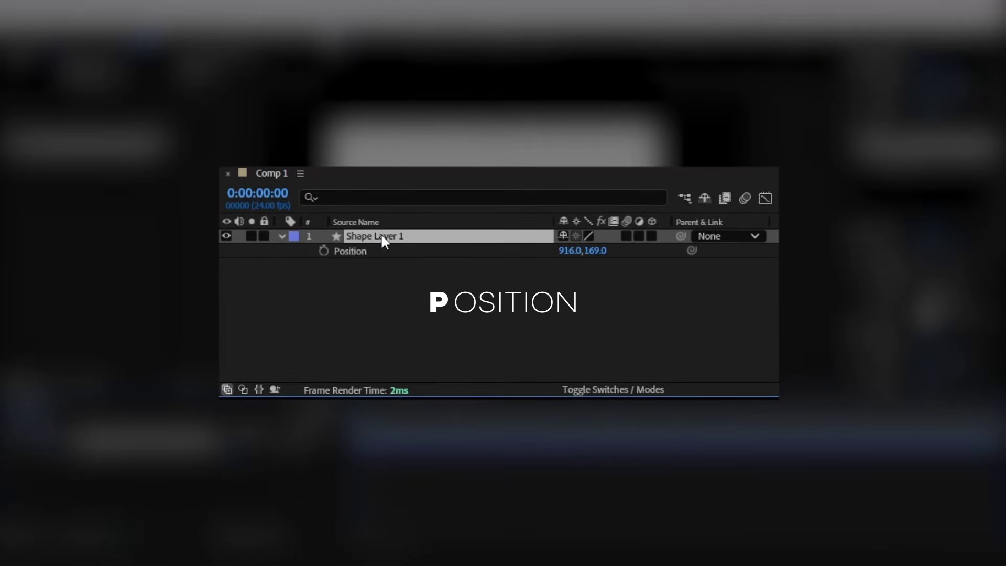
key("s")
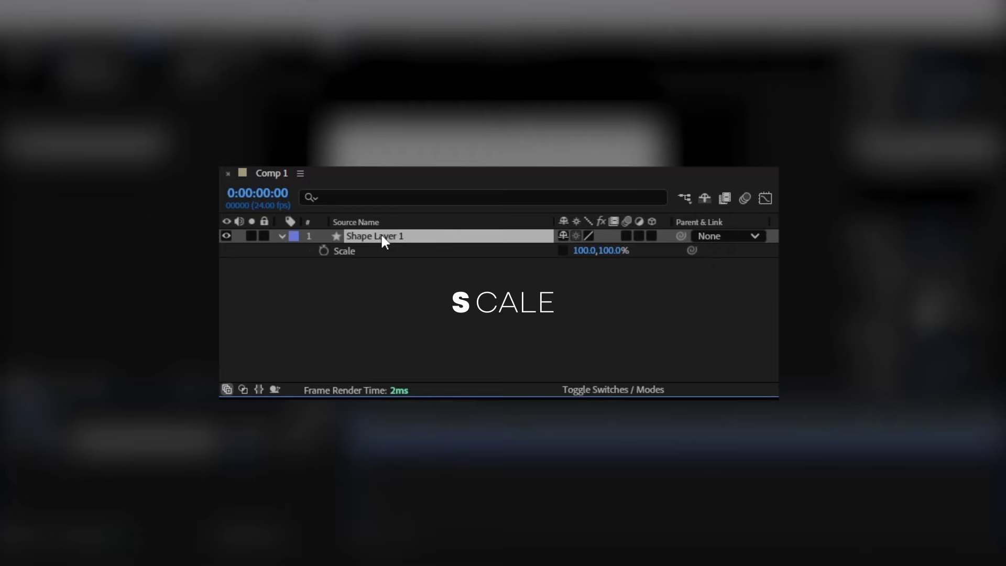
key("r")
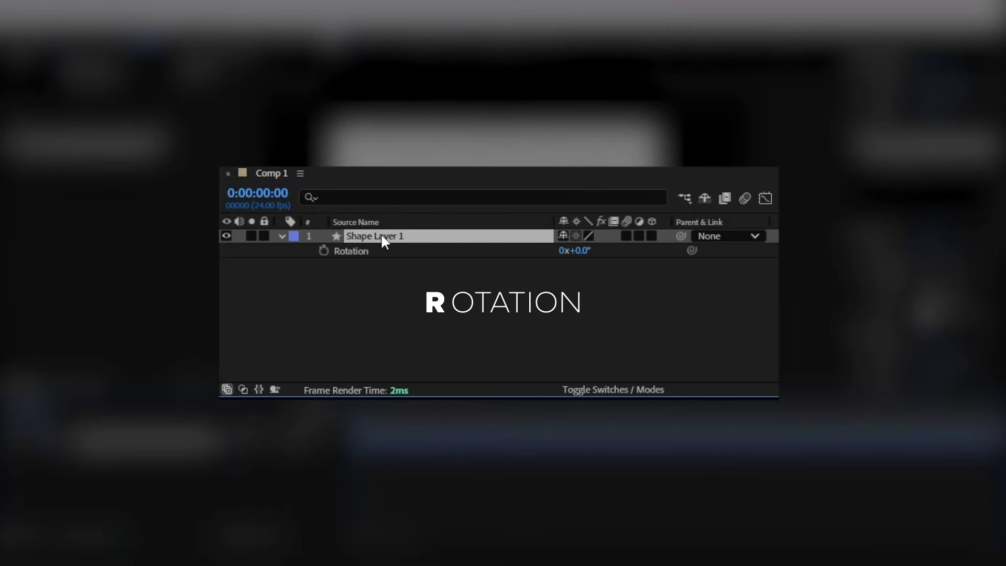
key("t")
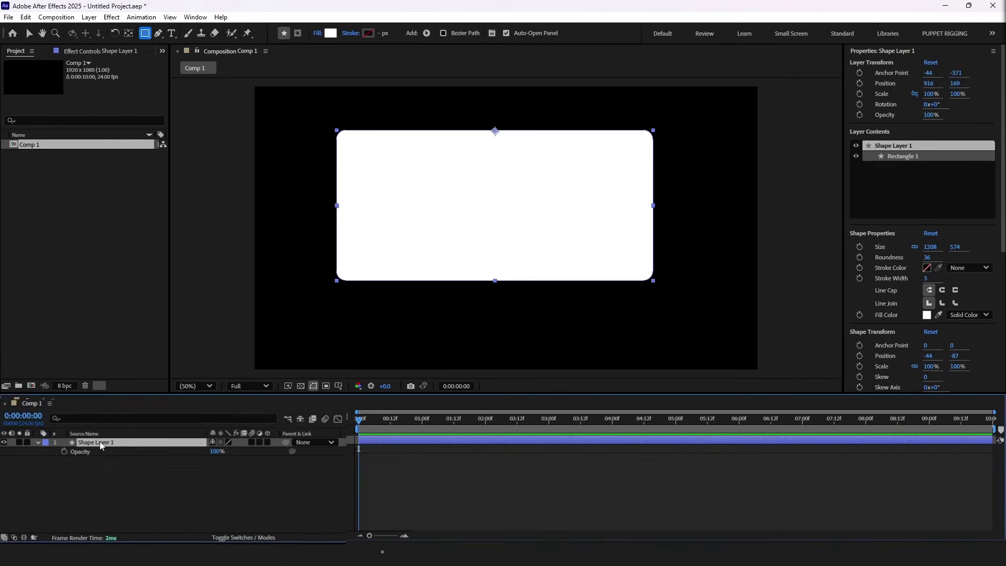
key("s")
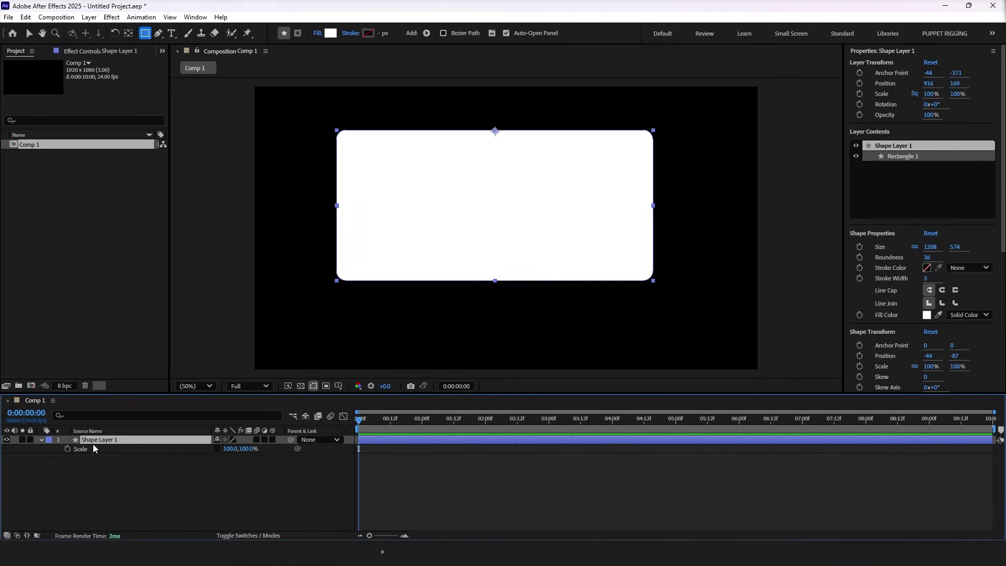
Step: Collapse the shape's properties and move the rectangle closer to the middle of the composition
left_click(911, 51)
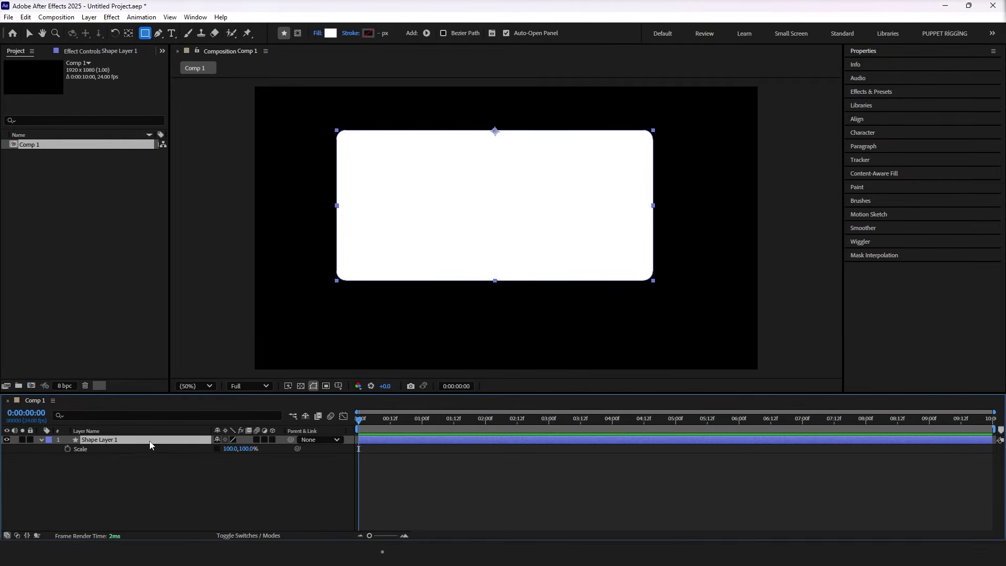
key("v")
mouse_move(545, 213)
left_mouse_down()
mouse_move(553, 237)
mouse_move(555, 224)
left_mouse_up()
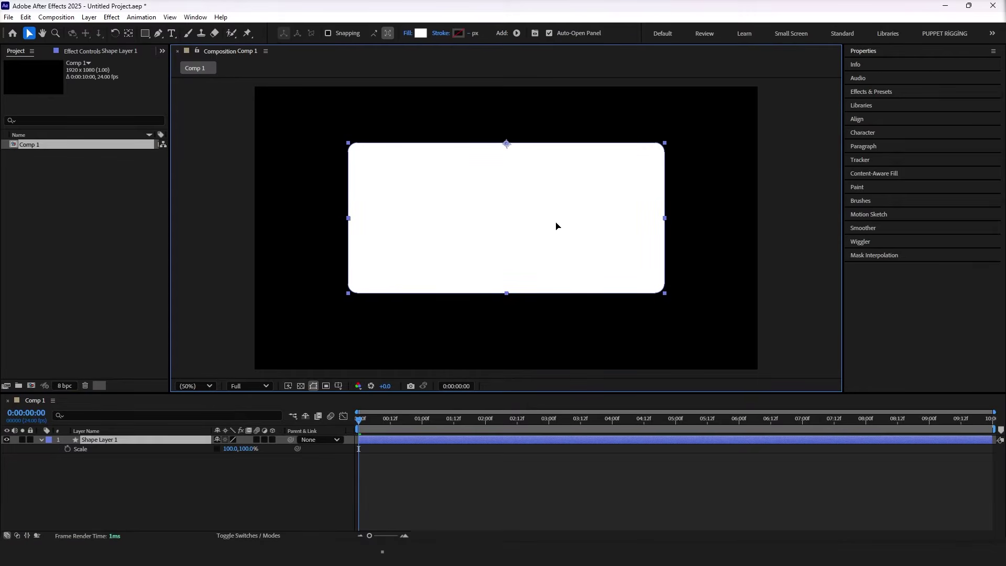
Step: Display the alignment options, toggle them off and on again, and centre the rectangle vertically in the composition
left_click(864, 119)
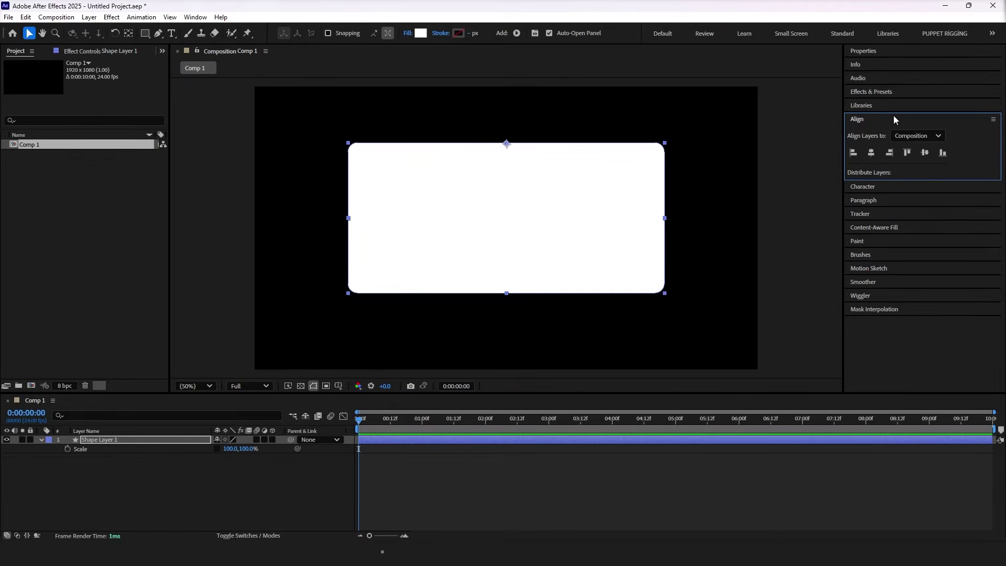
left_click(195, 19)
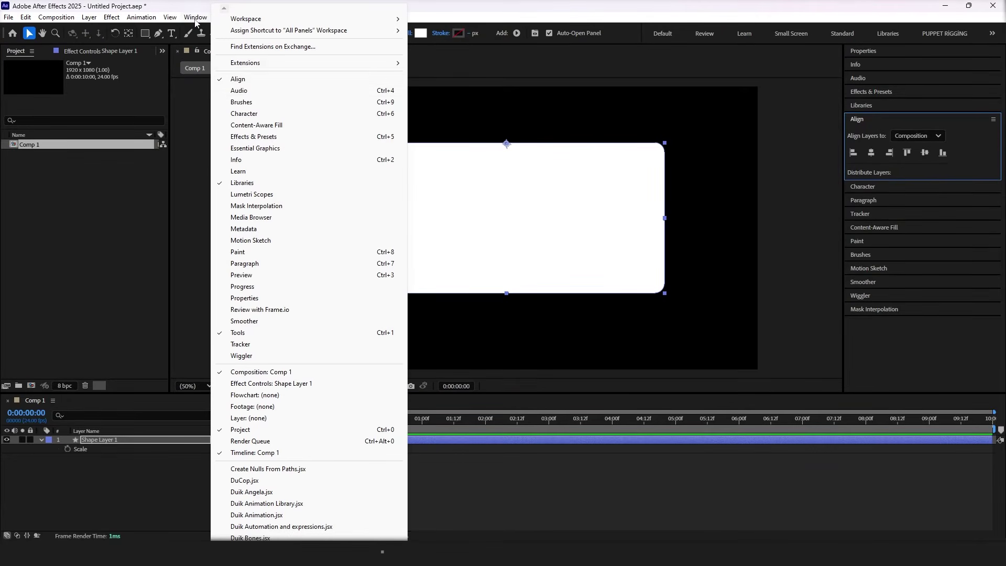
left_click(238, 80)
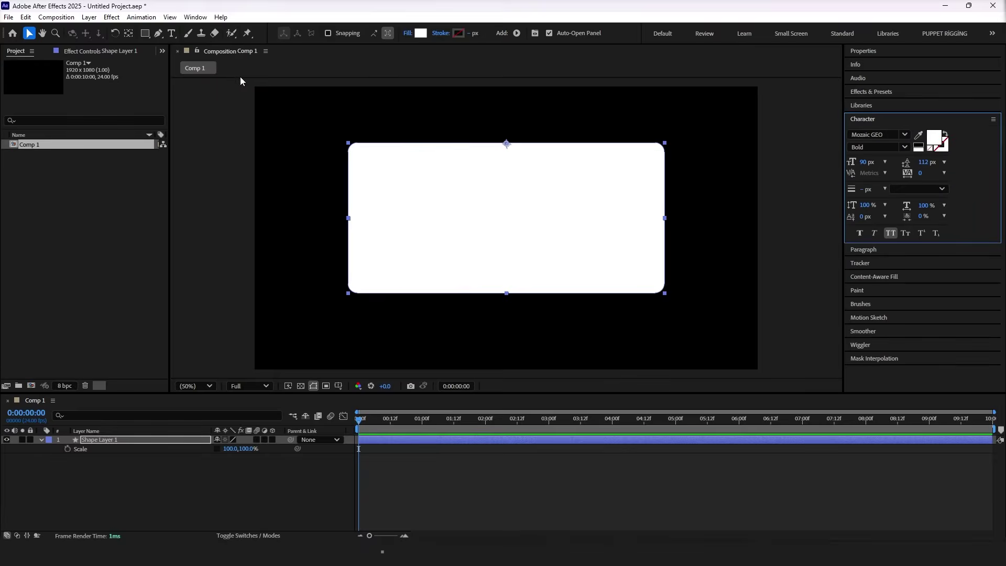
left_click(196, 17)
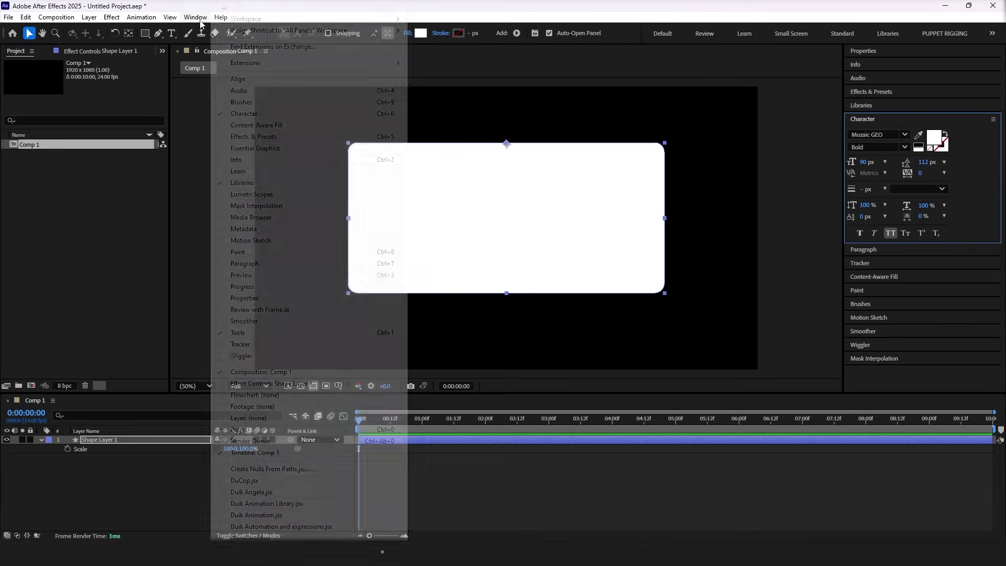
left_click(238, 79)
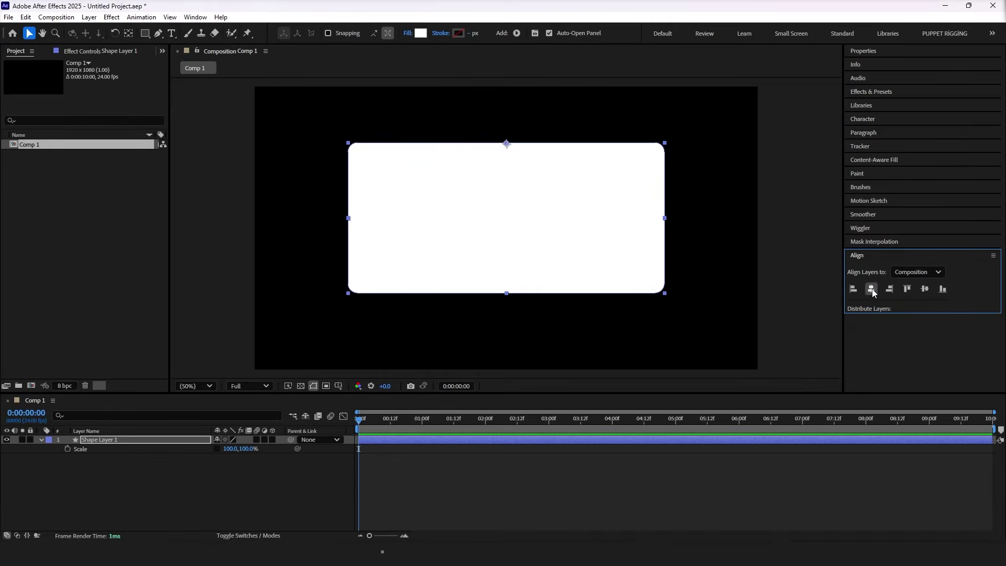
left_click(925, 289)
Step: Add a 100% Scale keyframe to the shape layer, move it to 1 second, and return to the first frame
left_click(146, 443)
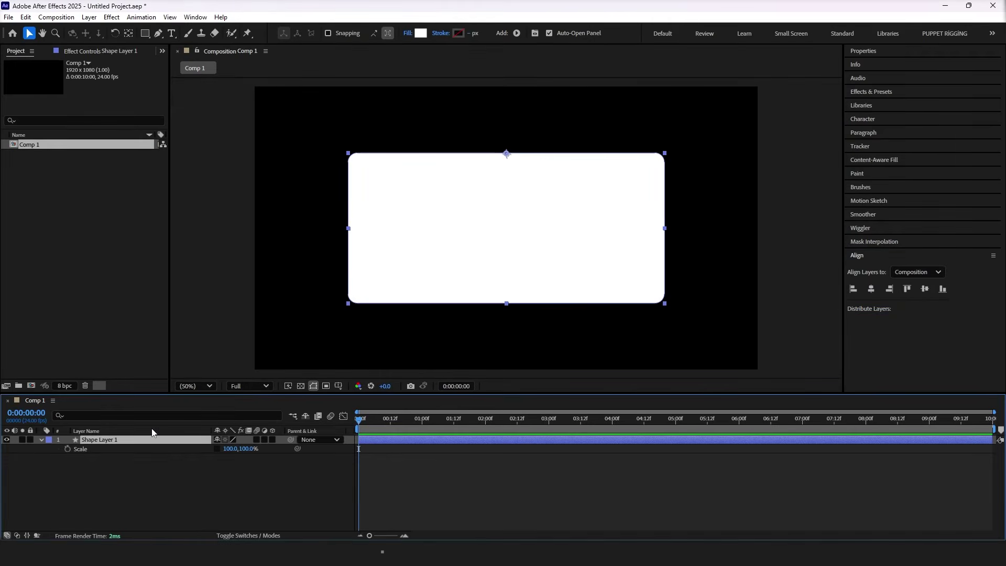
left_click(68, 450)
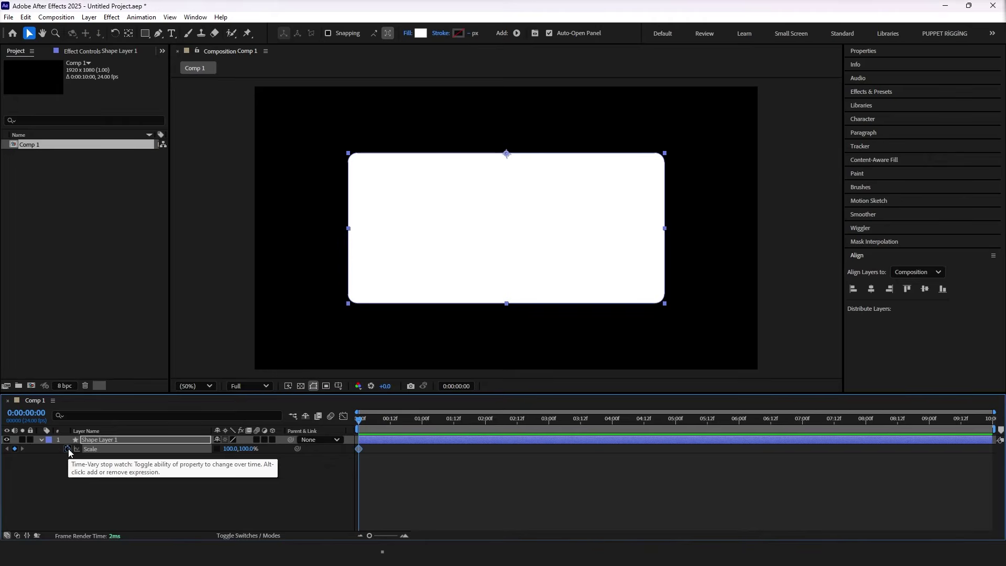
left_click_drag(359, 449, 422, 448)
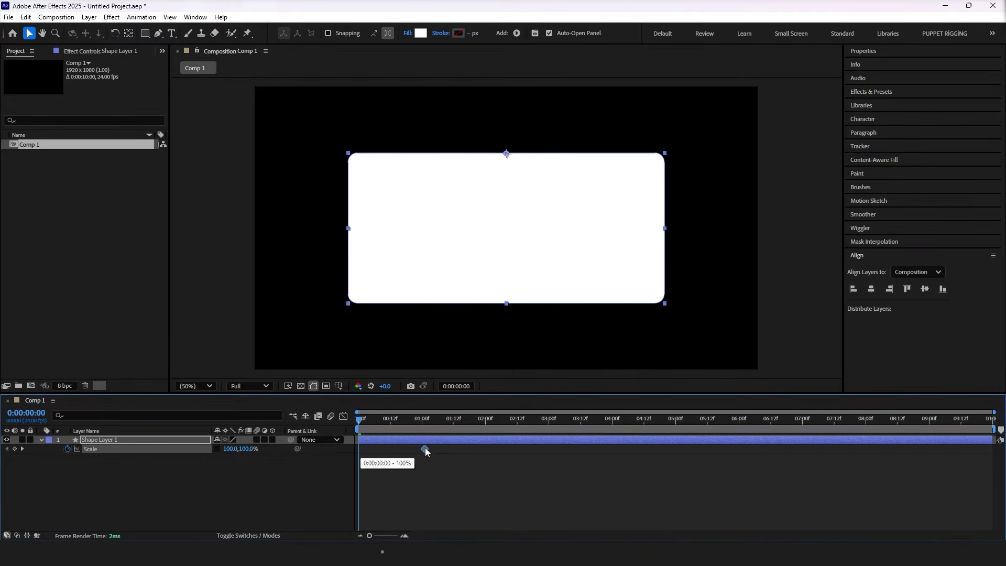
left_click(422, 423)
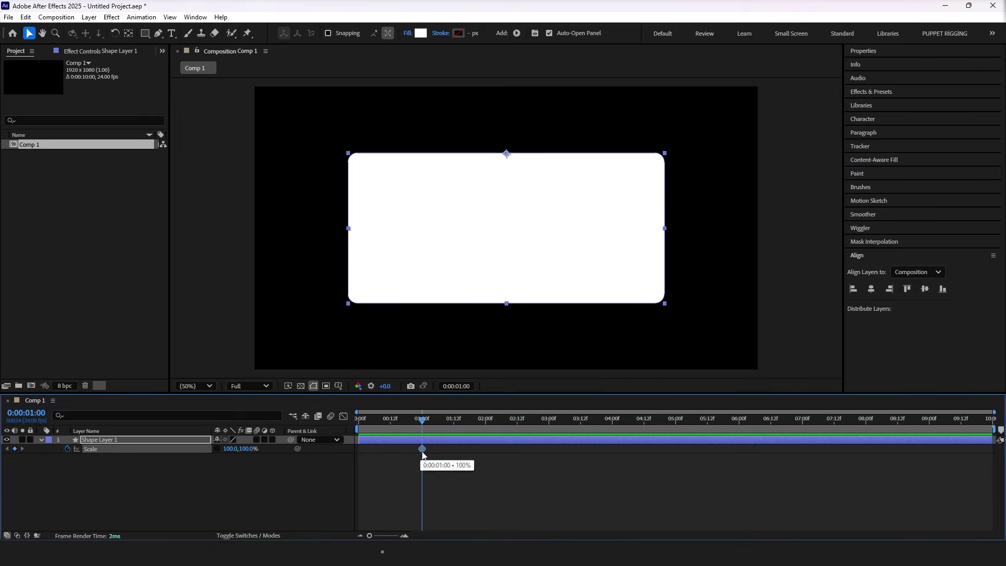
left_click_drag(424, 423, 359, 439)
Step: Try scaling the rectangle with constrained proportions at the first frame and undo the change
left_click_drag(249, 449, 328, 435)
key("ctrl+z")
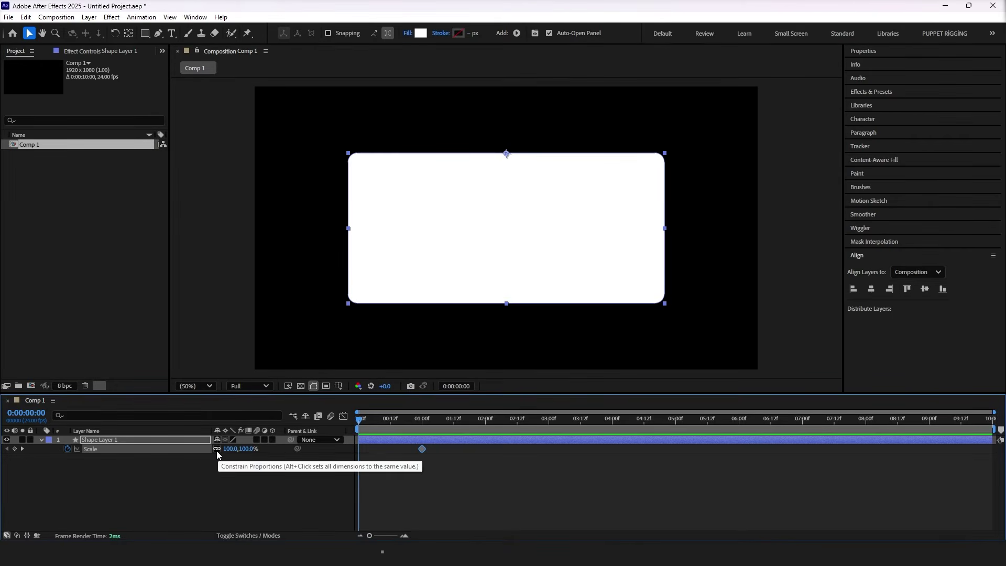
left_click_drag(254, 450, 275, 449)
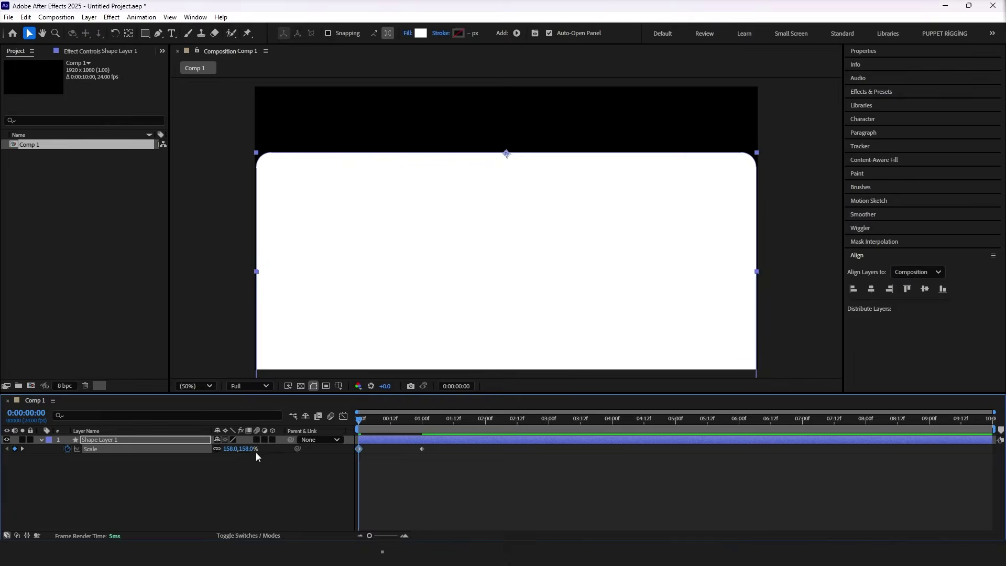
key("ctrl+z")
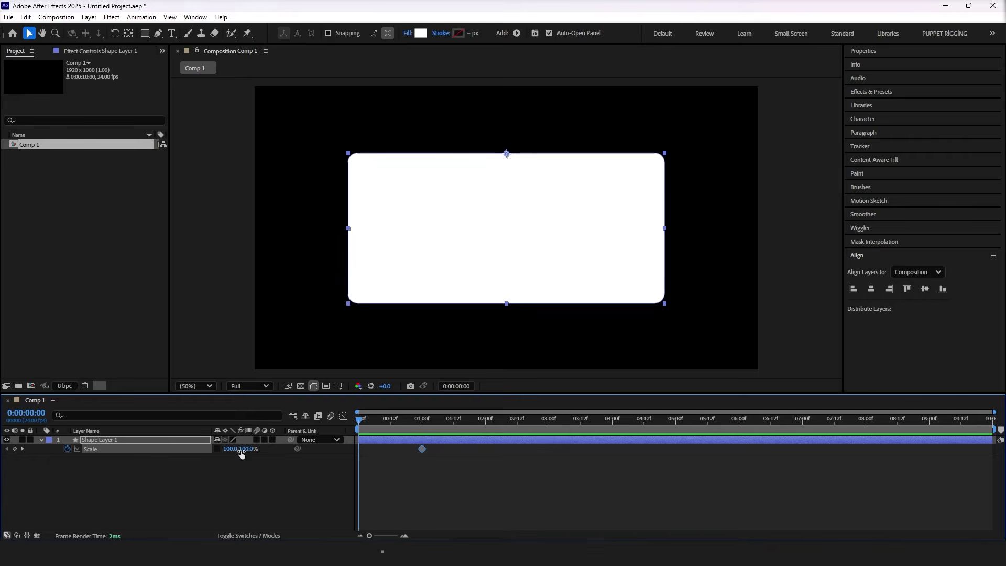
Step: Set only the rectangle's vertical scale to 0% at the first frame, keeping the horizontal scale at 100%
left_click_drag(250, 451, 233, 451)
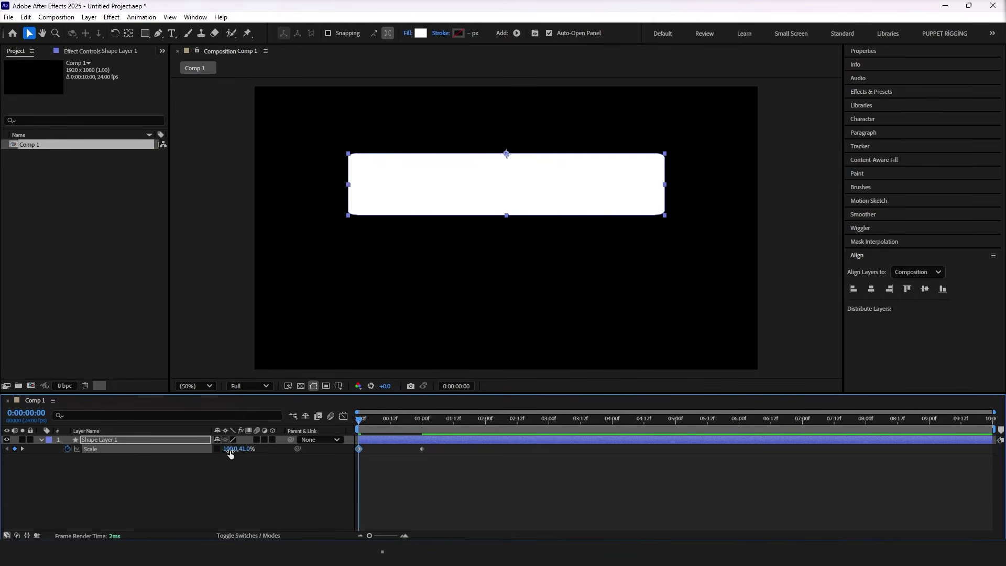
left_click(243, 451)
type("0")
key("Return")
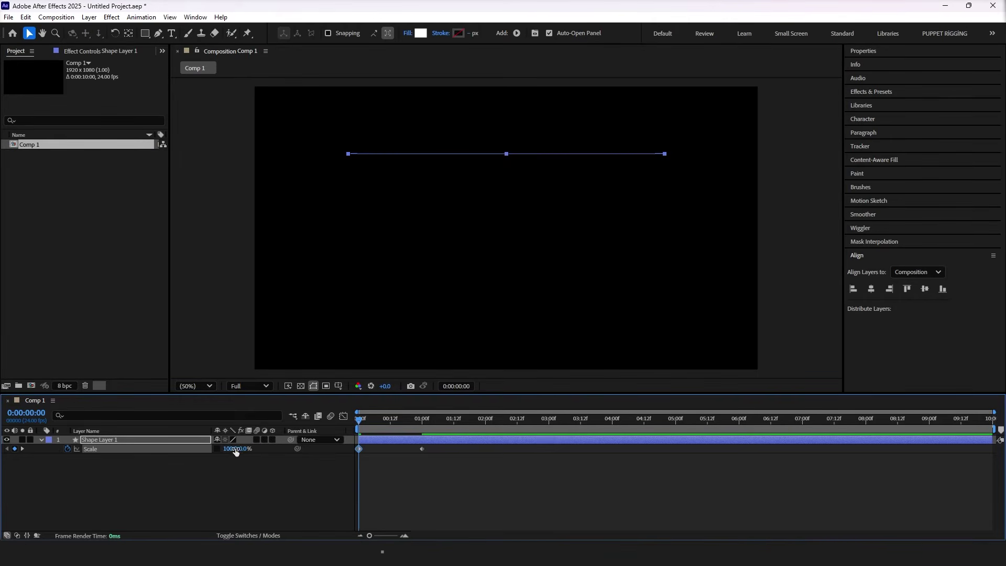
Step: Preview the vertical scale animation from the first frame
left_click_drag(367, 421, 354, 426)
key("space")
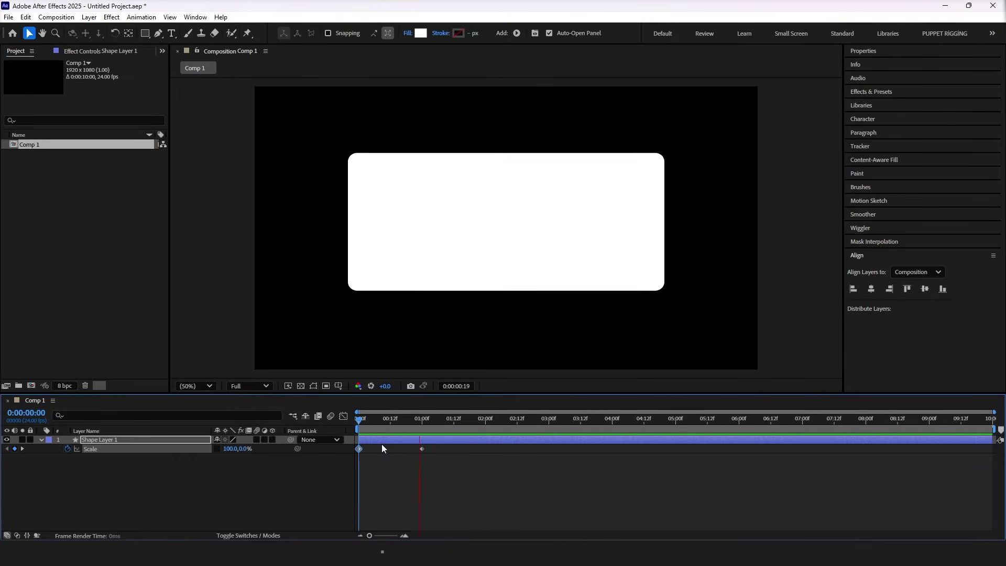
key("space")
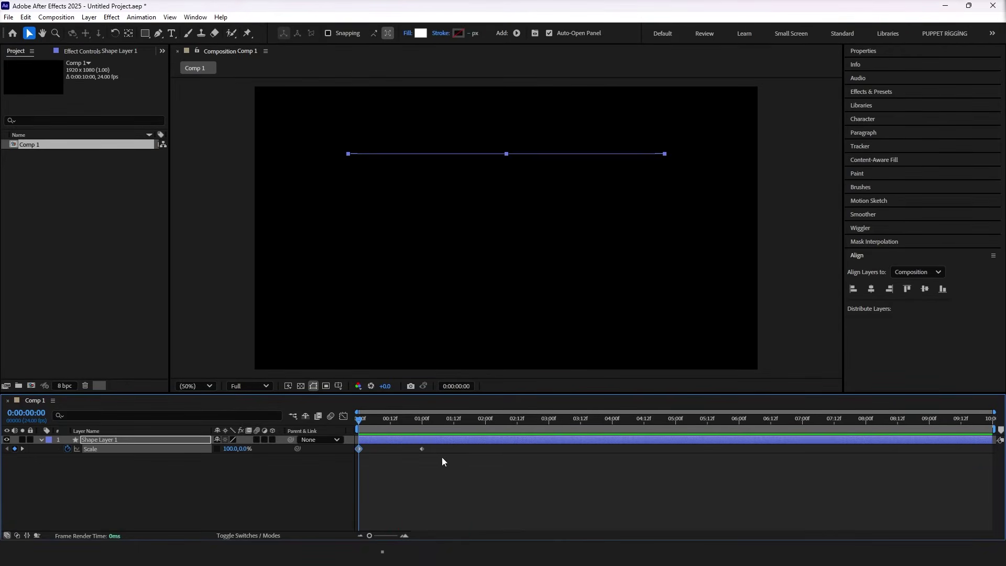
Step: Move the 100% Scale keyframe from 1 second to 12 frames and preview the faster animation
left_click(422, 448)
left_click_drag(422, 448, 387, 450)
left_click(359, 449)
key("space")
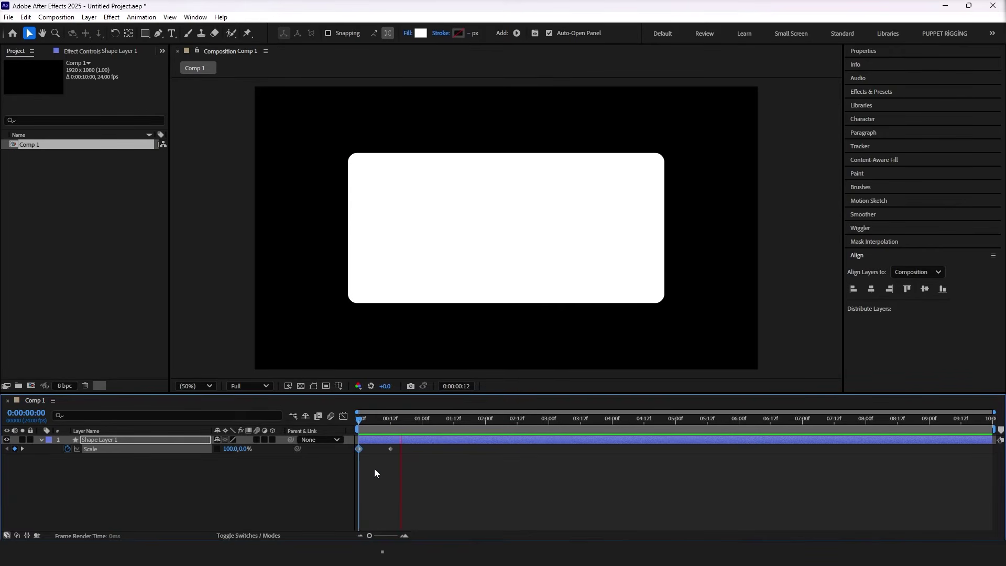
Step: Return to the start and replay the 12-frame scale animation to examine its linear motion
left_click_drag(389, 448, 352, 423)
left_click(358, 424)
key("space")
key("space")
key("space")
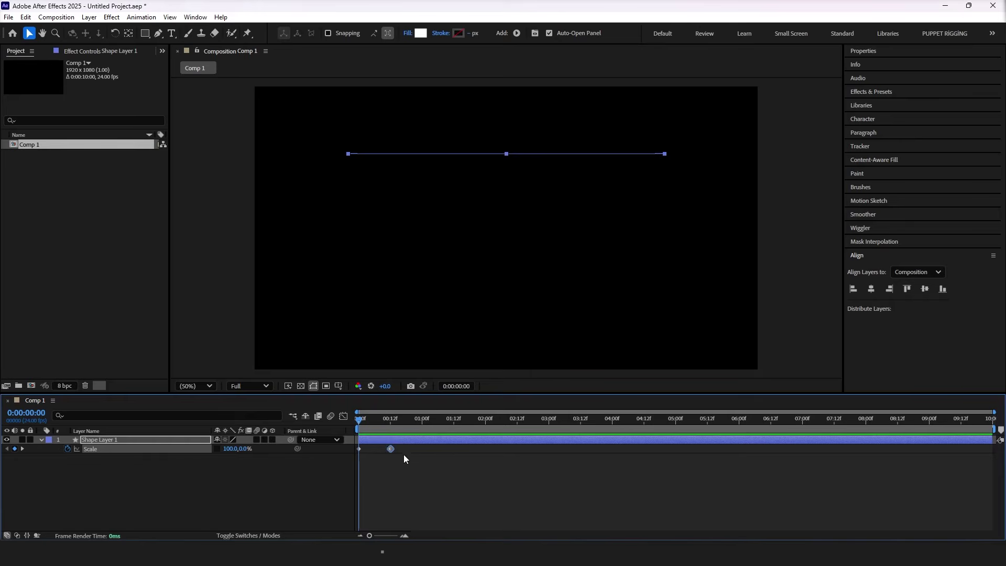
Step: Apply Easy Ease to both Scale keyframes and preview the result
left_click_drag(412, 456, 354, 445)
right_click(391, 450)
mouse_move(456, 441)
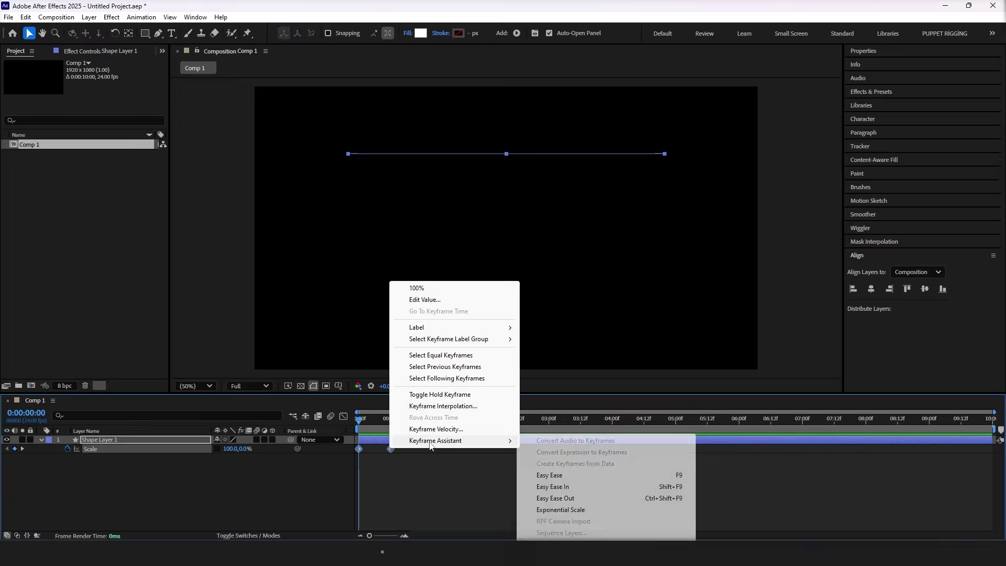
left_click(571, 479)
key("space")
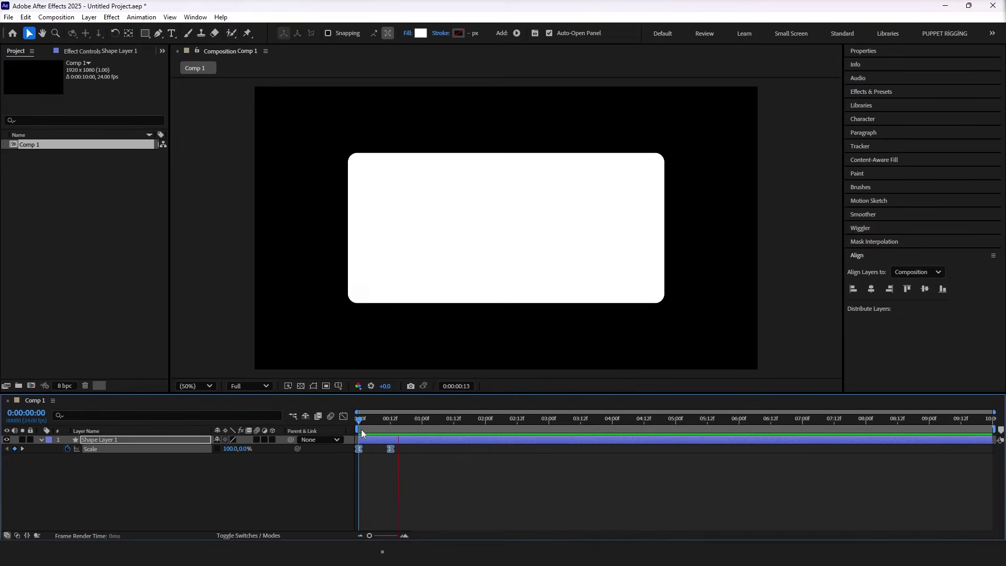
Step: Copy the 100% Scale keyframe at 12 frames and paste it at 6 frames
left_click(390, 421)
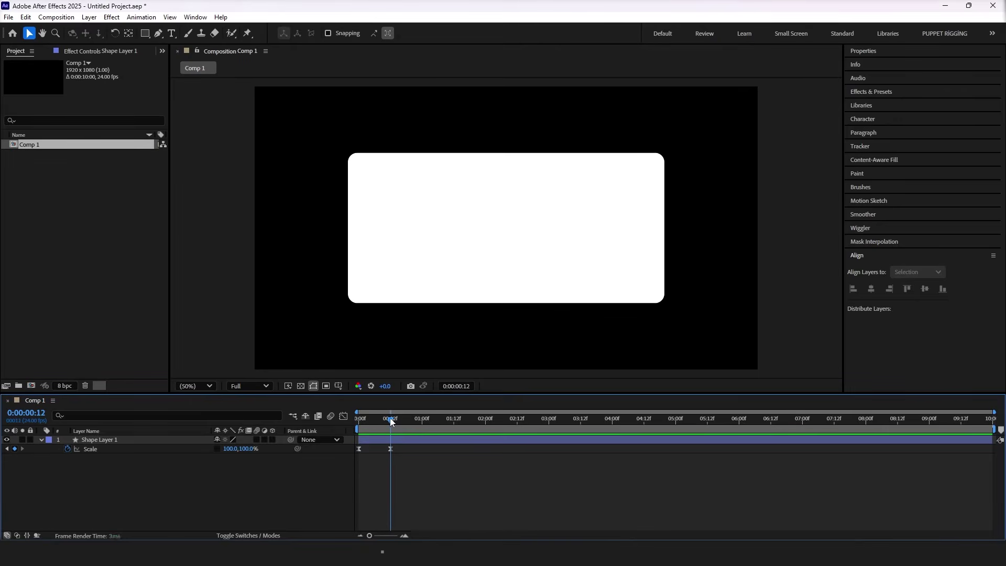
left_click(391, 449)
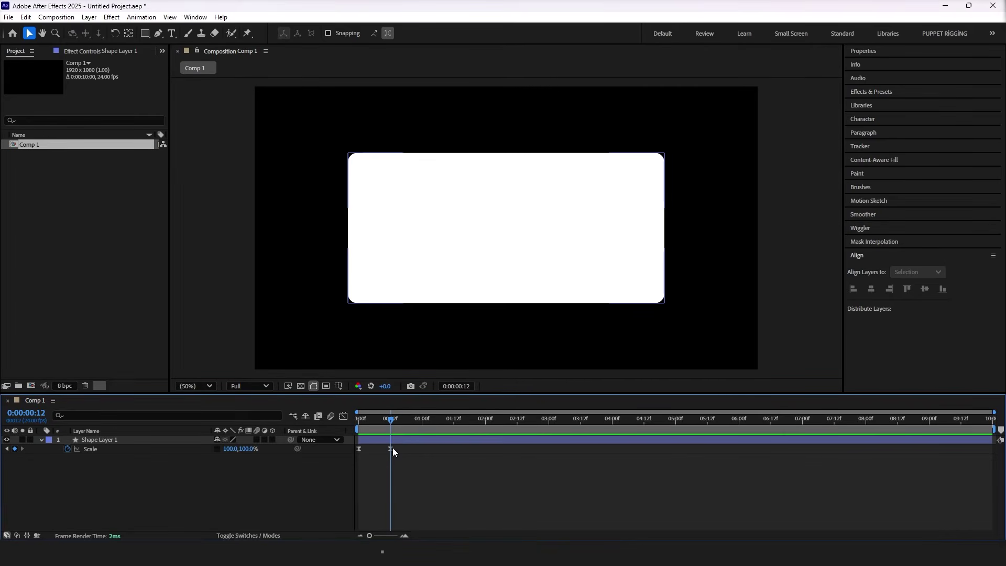
left_click(391, 449)
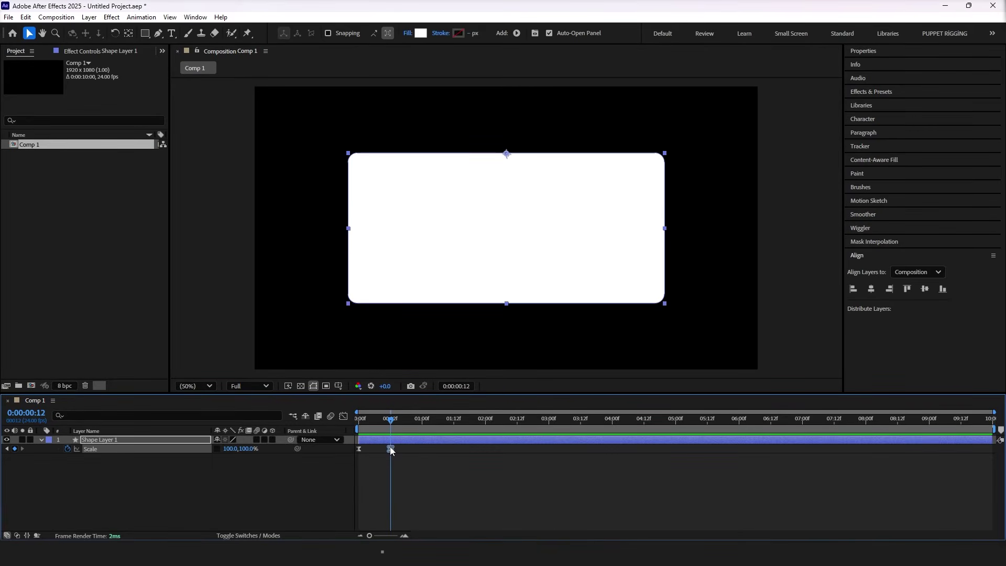
left_click_drag(393, 426, 374, 428)
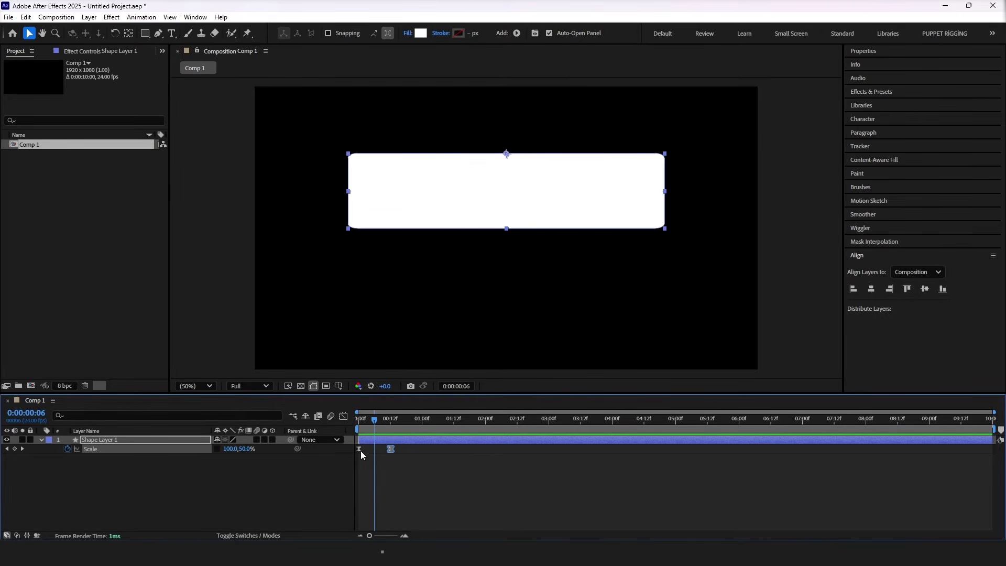
key("ctrl+v")
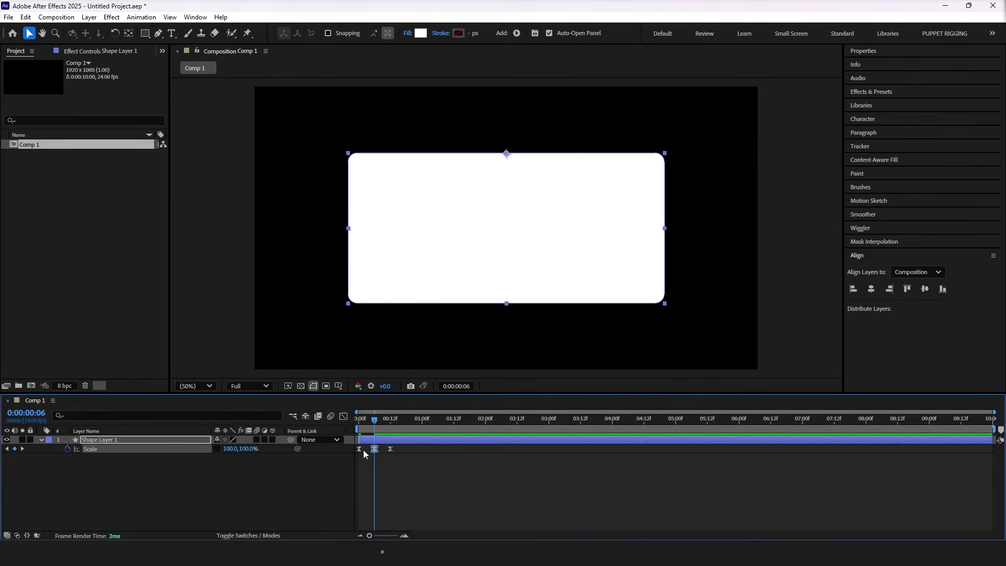
Step: Set the vertical Scale at 6 frames to 110% and preview the overshoot animation from the first frame
left_click(249, 450)
type("110")
key("Return")
left_click_drag(374, 419, 357, 422)
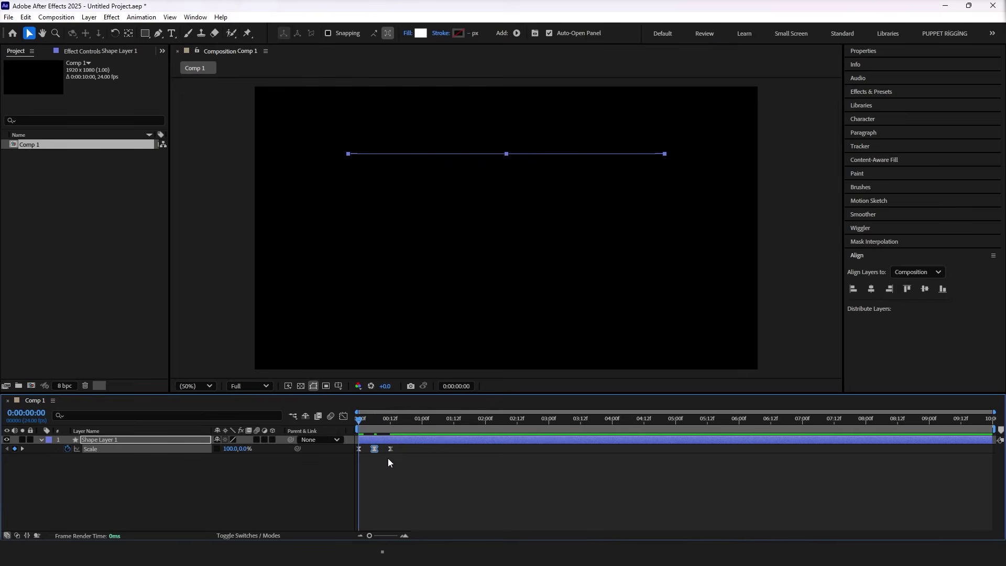
key("space")
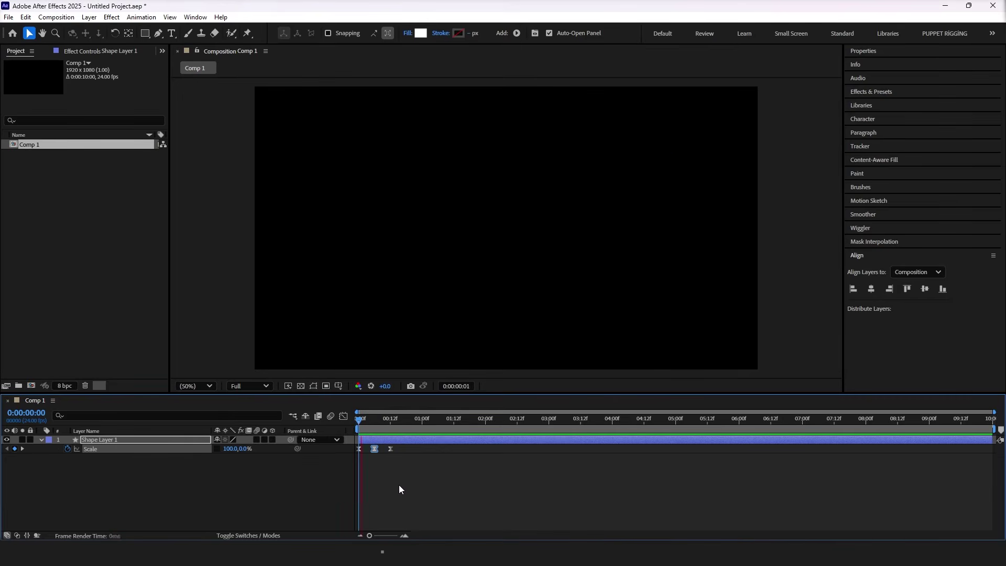
key("space")
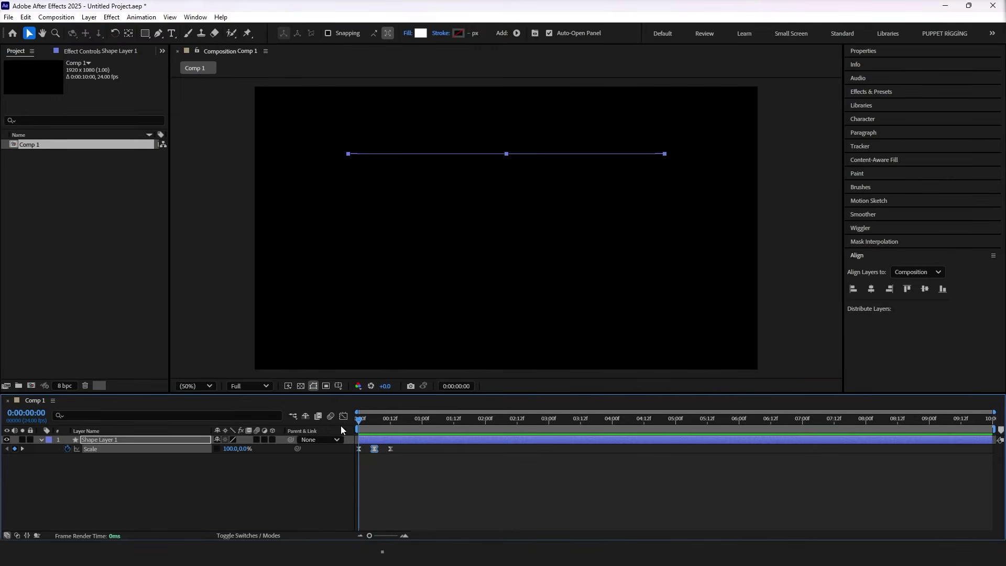
key("space")
key("space")
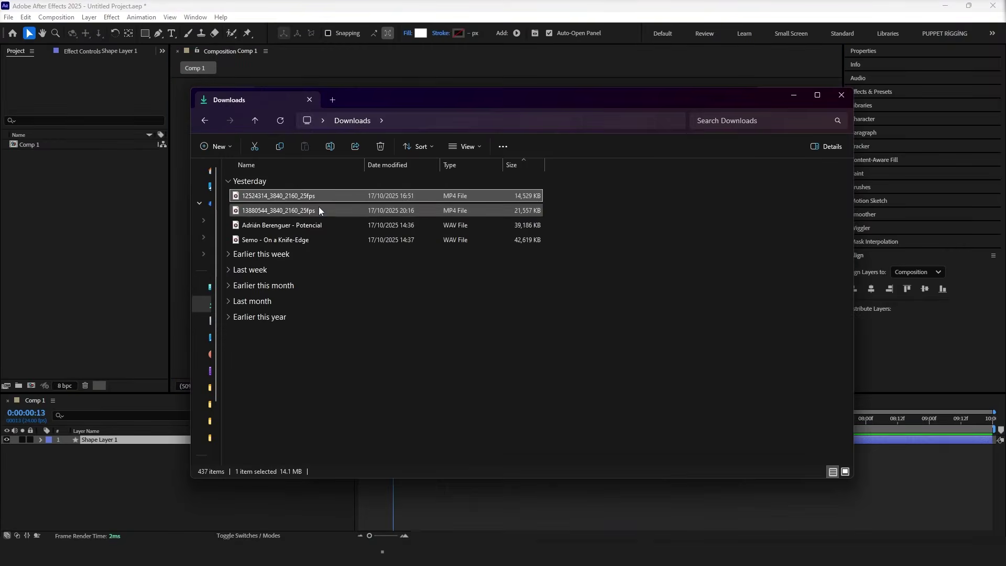
Step: Add the 13880544_3840_2160_25fps.mp4 footage from Downloads to Comp 1, preview it, and place it beneath Shape Layer 1
left_click_drag(319, 208, 136, 486)
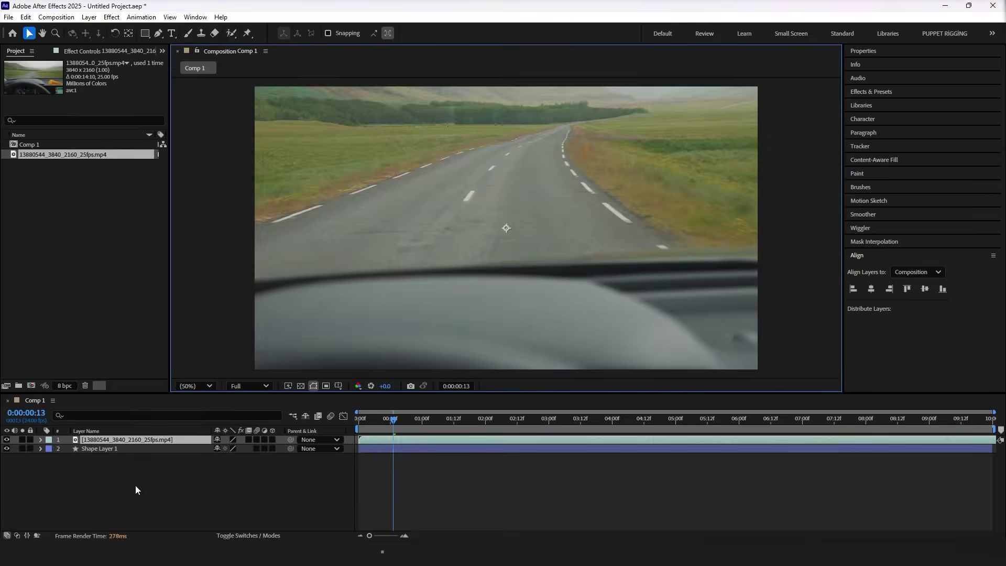
left_click(115, 439)
key("space")
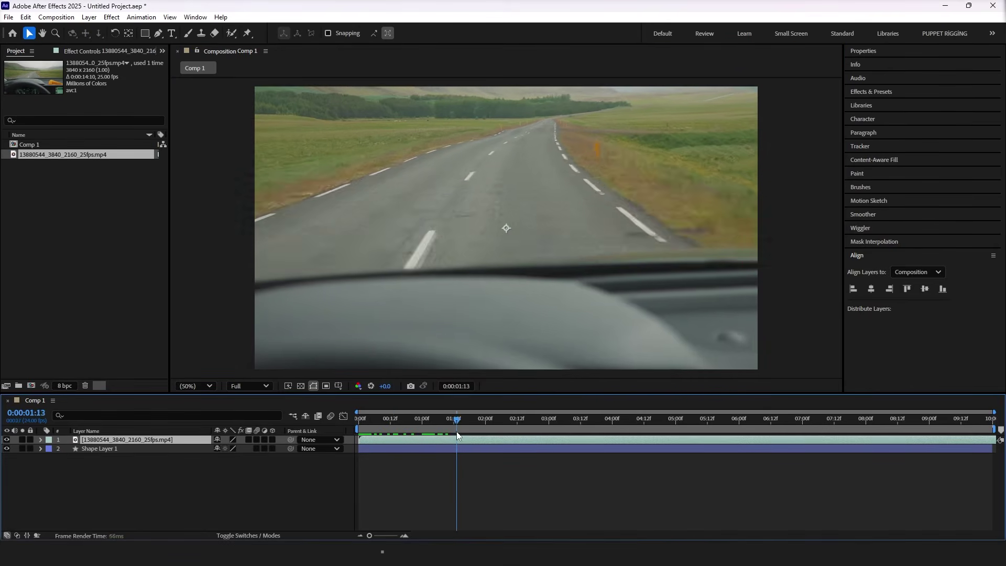
left_click_drag(498, 433, 357, 447)
left_click_drag(189, 439, 192, 453)
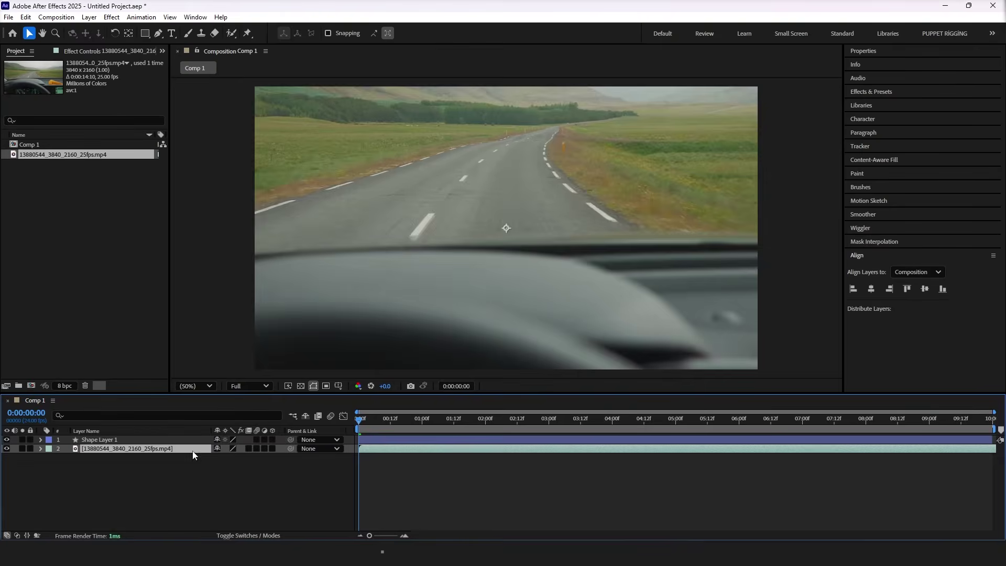
Step: Scale the driving footage to 50% so it fits the composition and preview it from the first frame
left_click_drag(359, 421, 348, 438)
key("s")
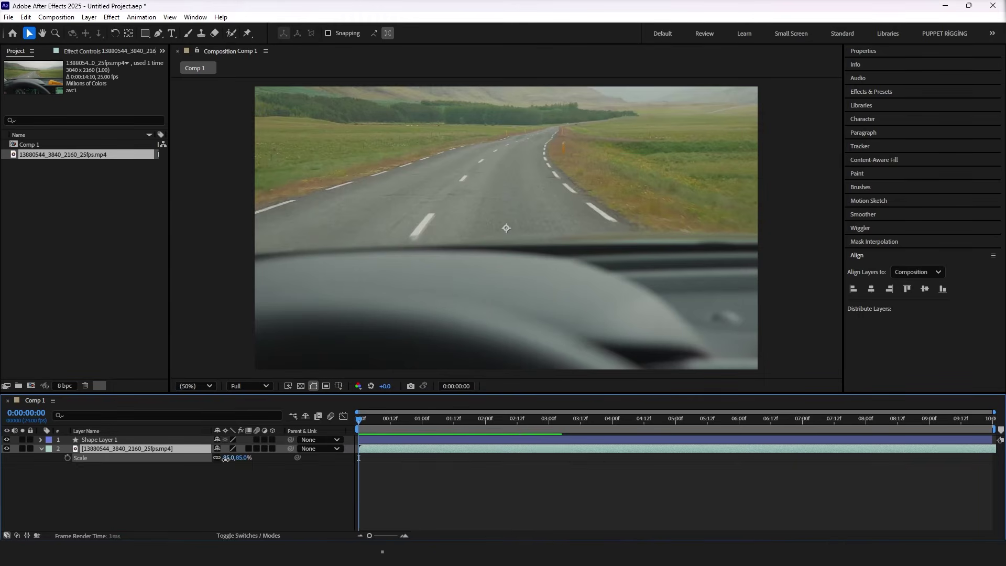
left_click_drag(233, 458, 209, 466)
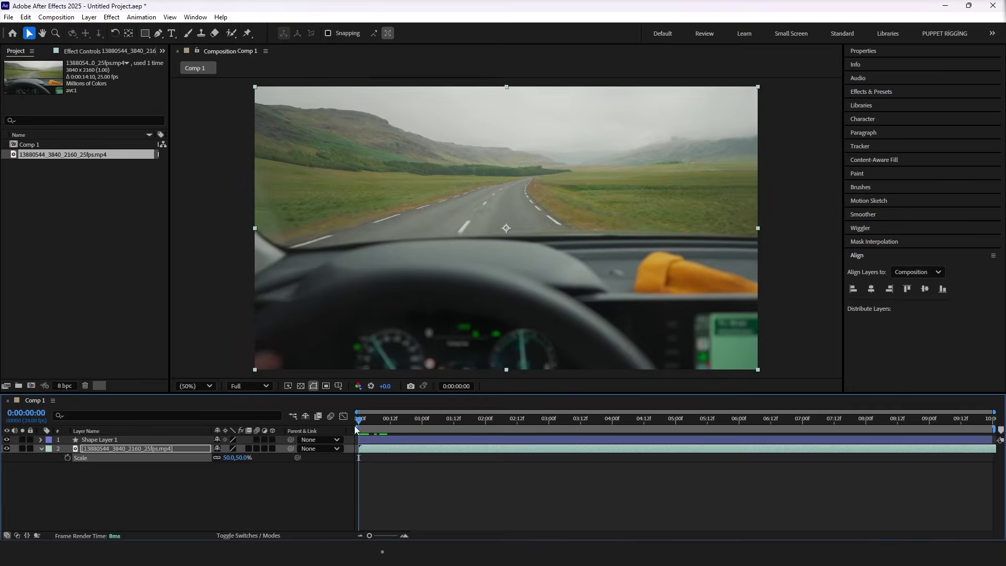
key("space")
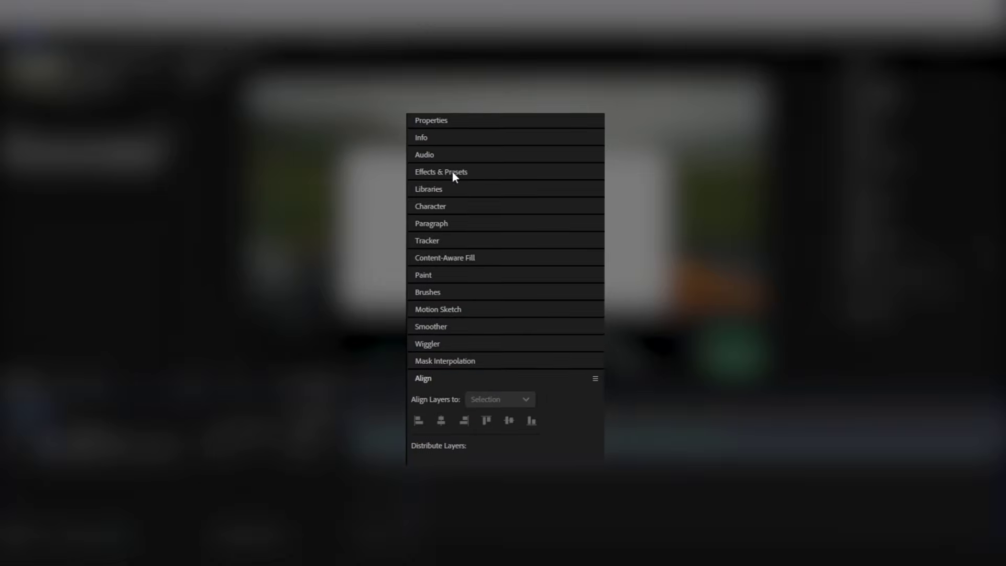
Step: Search the effects for "fast" and apply Fast Box Blur to Shape Layer 1
left_click(879, 91)
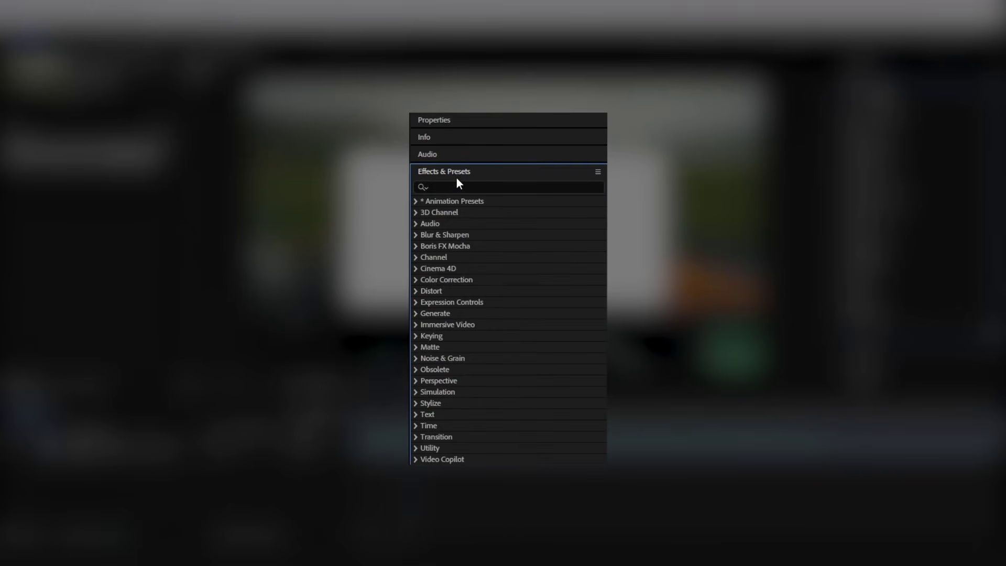
left_click(457, 185)
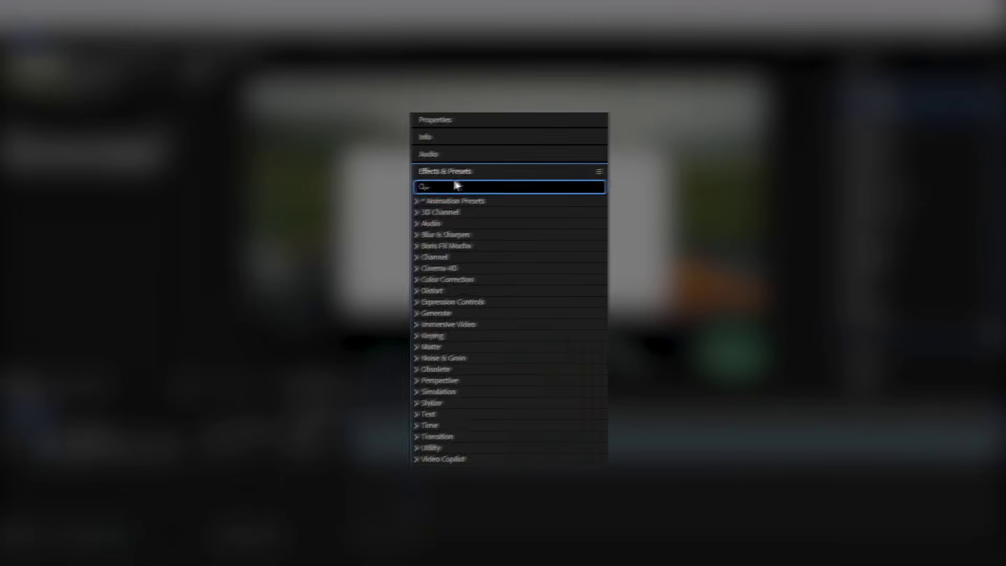
type("fast")
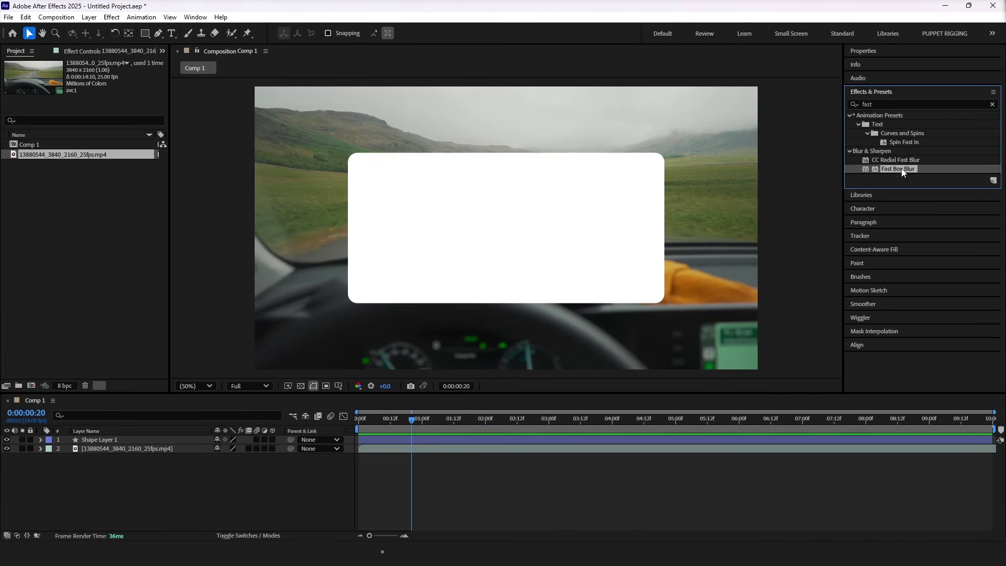
left_click_drag(898, 169, 130, 439)
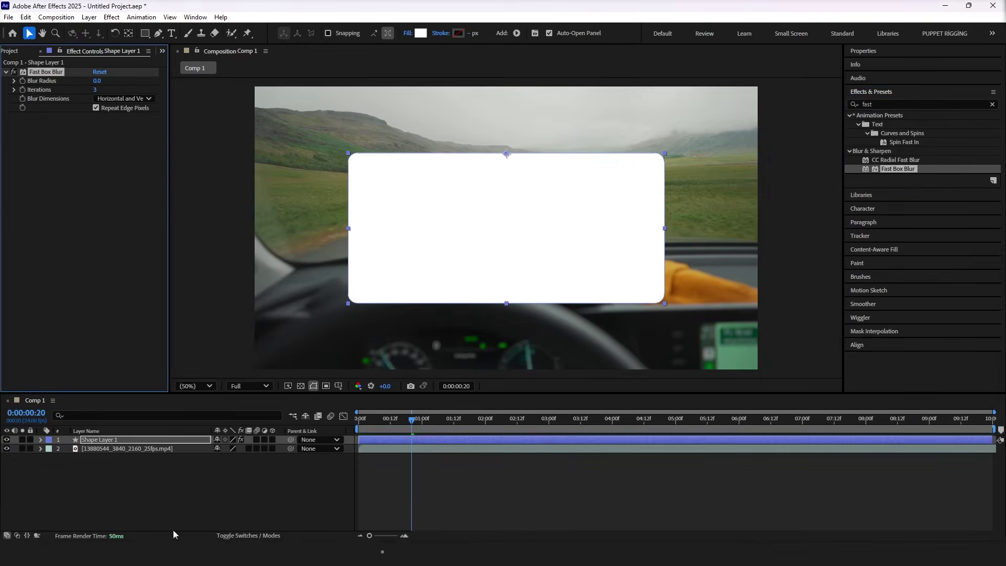
Step: Set the Fast Box Blur on Shape Layer 1 to 10 iterations and a blur radius of 25
left_click(95, 90)
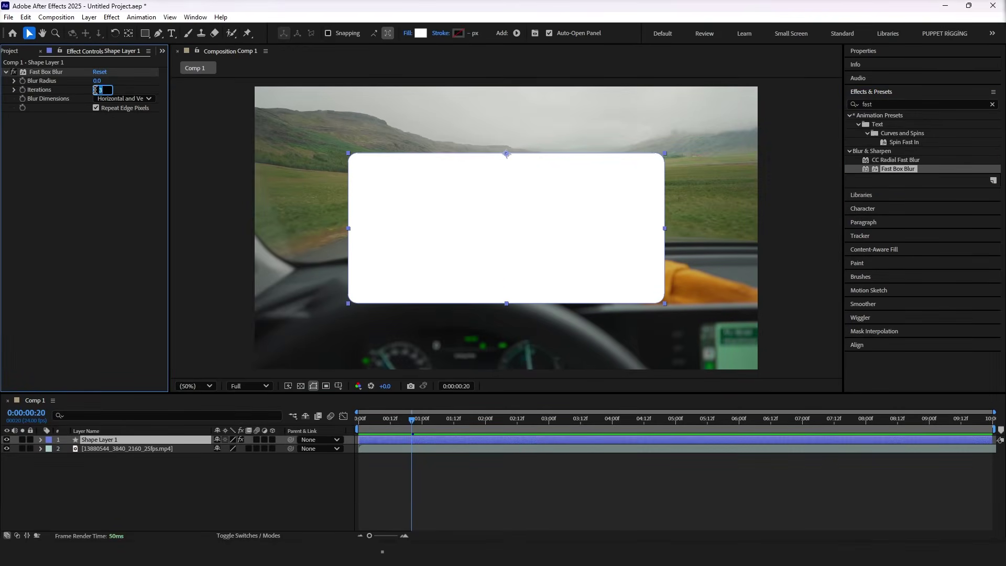
type("10")
key("Return")
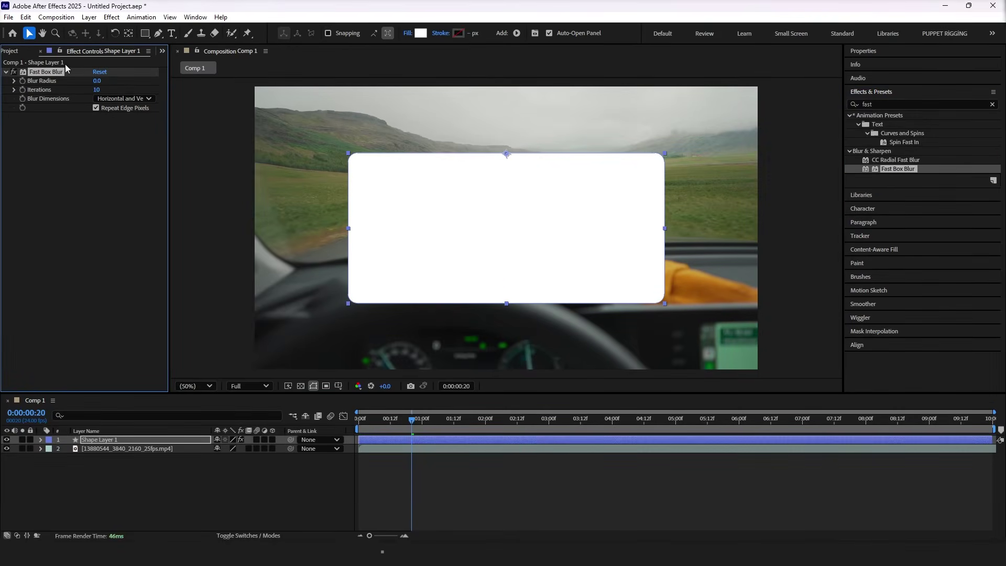
left_click(92, 81)
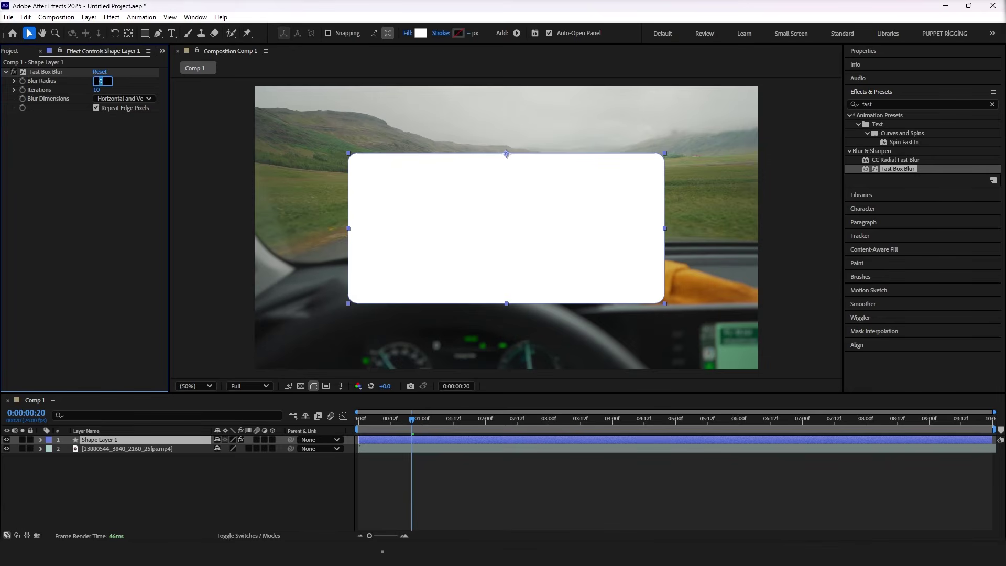
type("25")
key("Return")
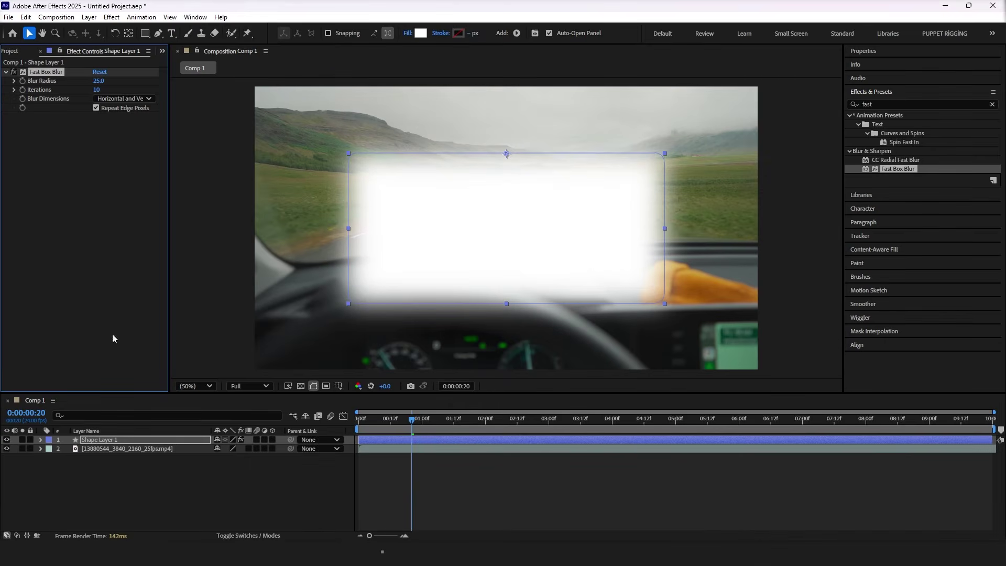
Step: Turn Shape Layer 1 into an adjustment layer so its blur affects the footage beneath
left_click(134, 439)
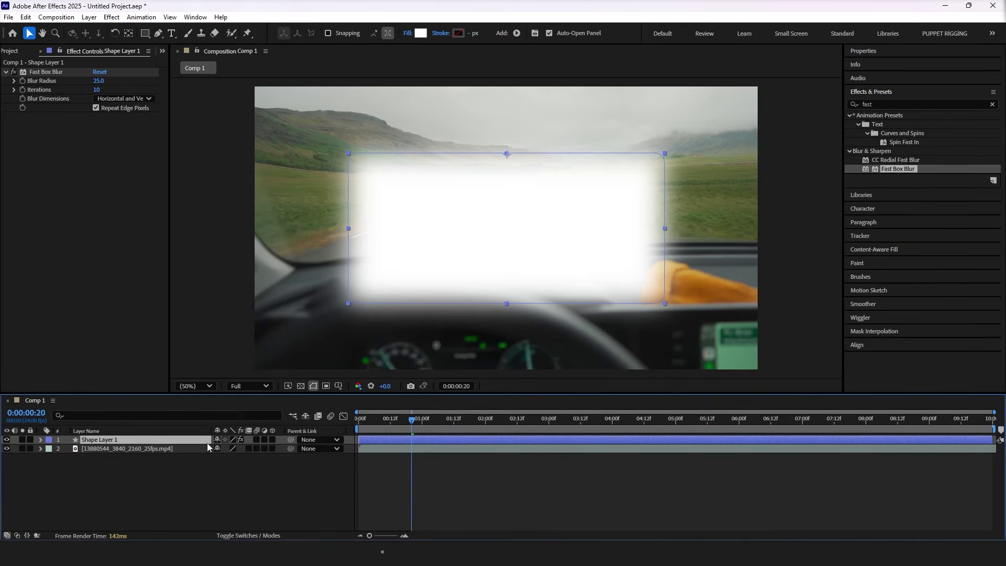
left_click(265, 439)
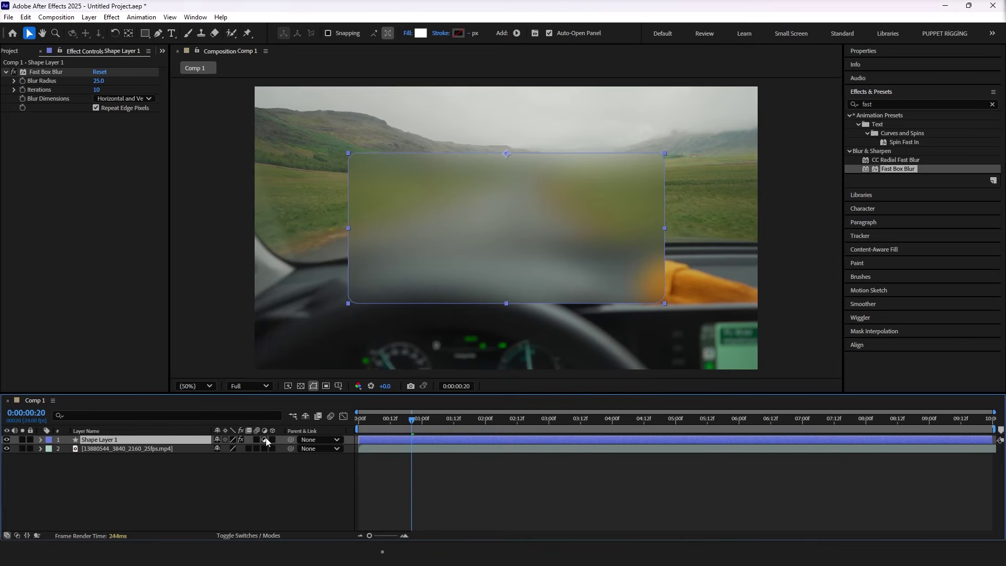
left_click(170, 448)
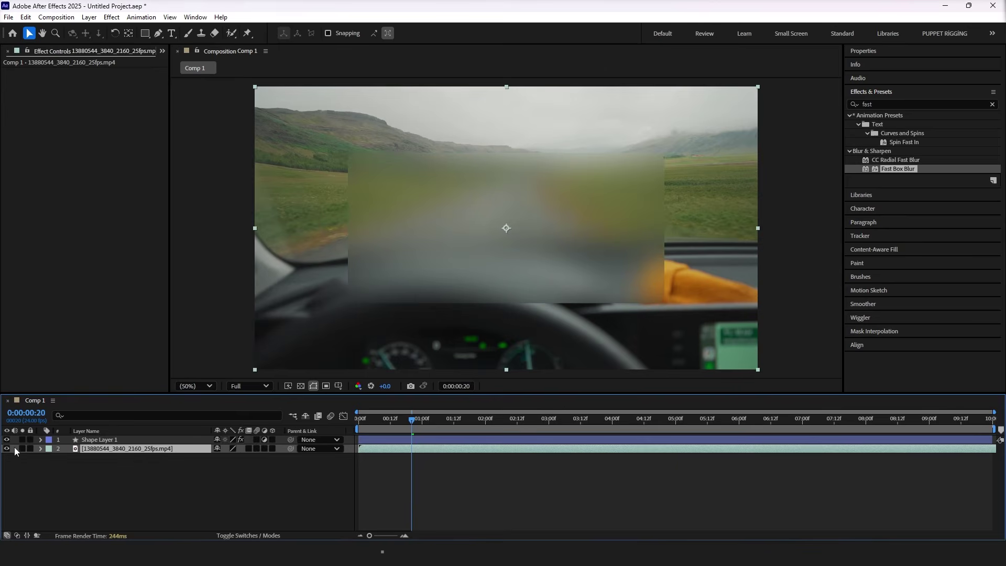
Step: Duplicate Shape Layer 1 and strip the Fast Box Blur and the adjustment layer setting from the copy
left_click(108, 439)
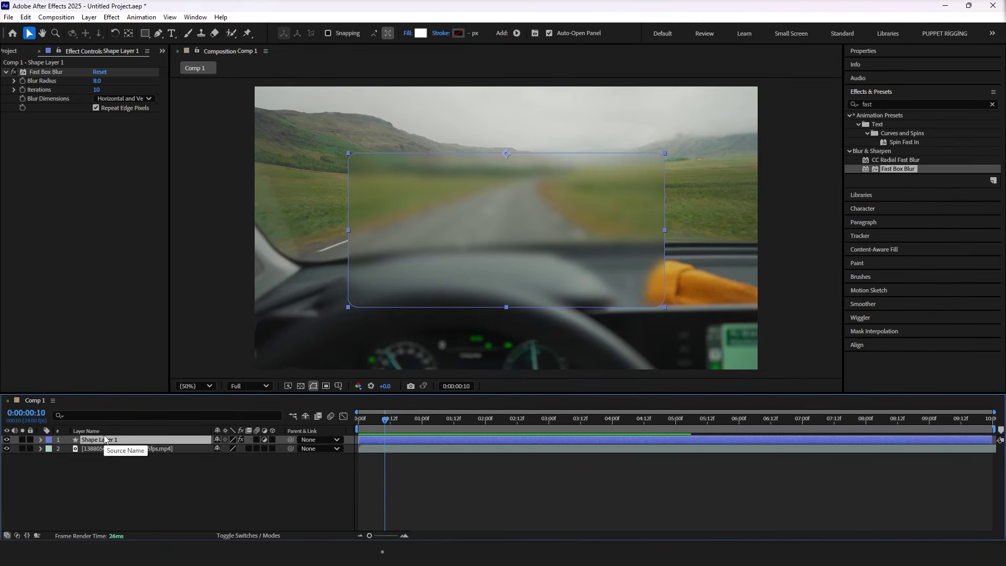
key("ctrl+d")
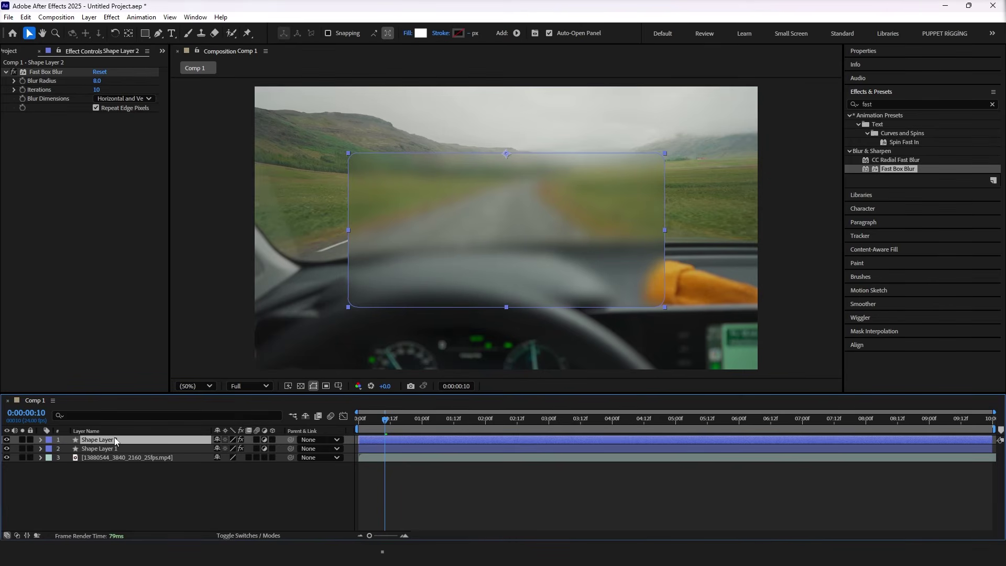
left_click(72, 74)
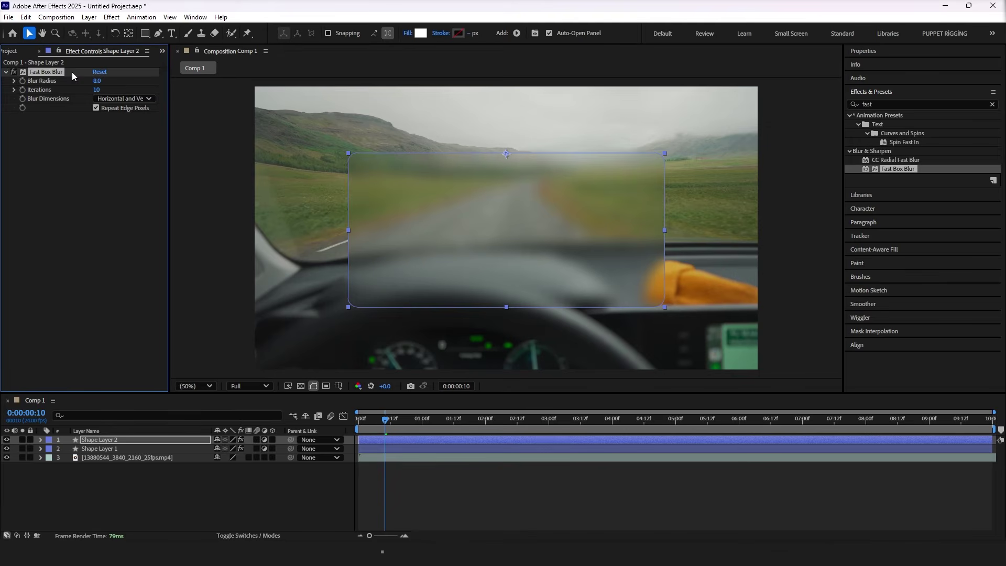
key("Delete")
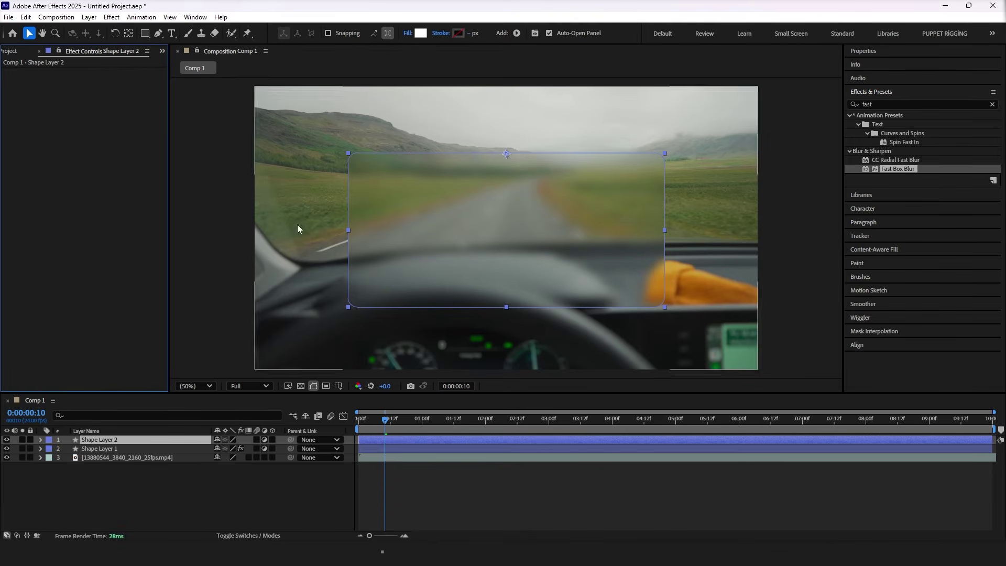
left_click(265, 440)
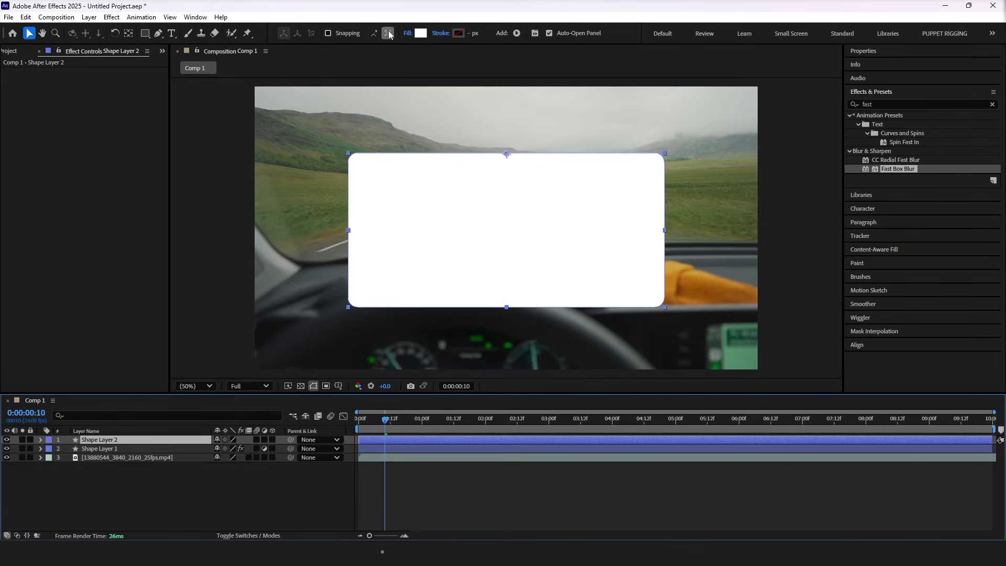
Step: Set the fill of Shape Layer 2 to None and its stroke color to white, then deselect the layer
left_click(408, 33)
left_click(447, 248)
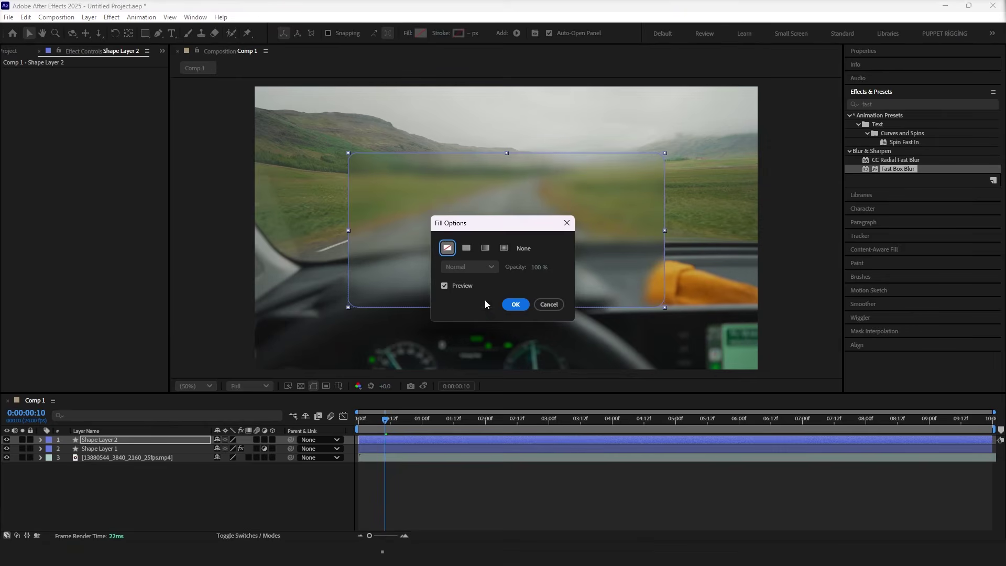
left_click(511, 305)
left_click(457, 34)
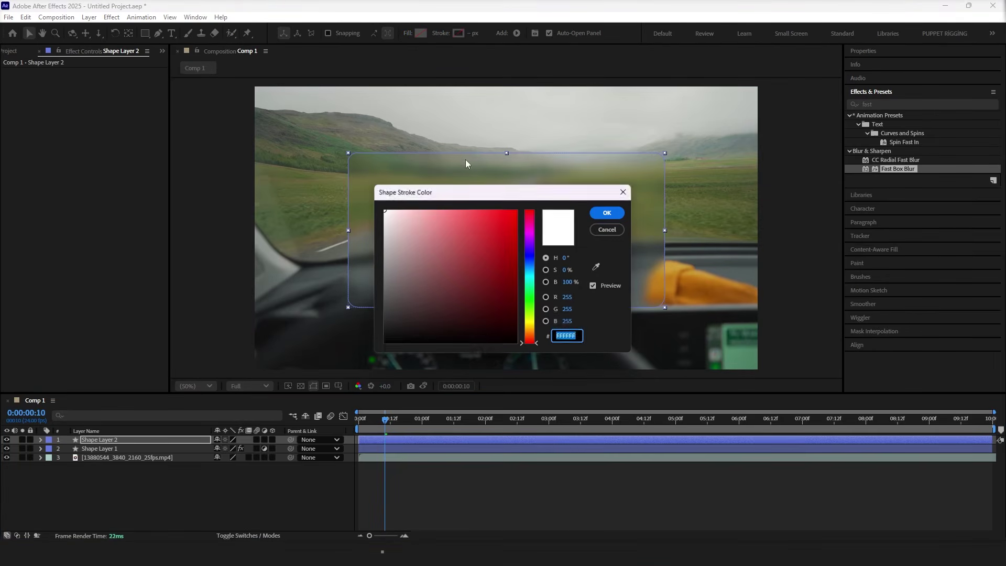
left_click_drag(423, 232, 382, 208)
left_click(606, 212)
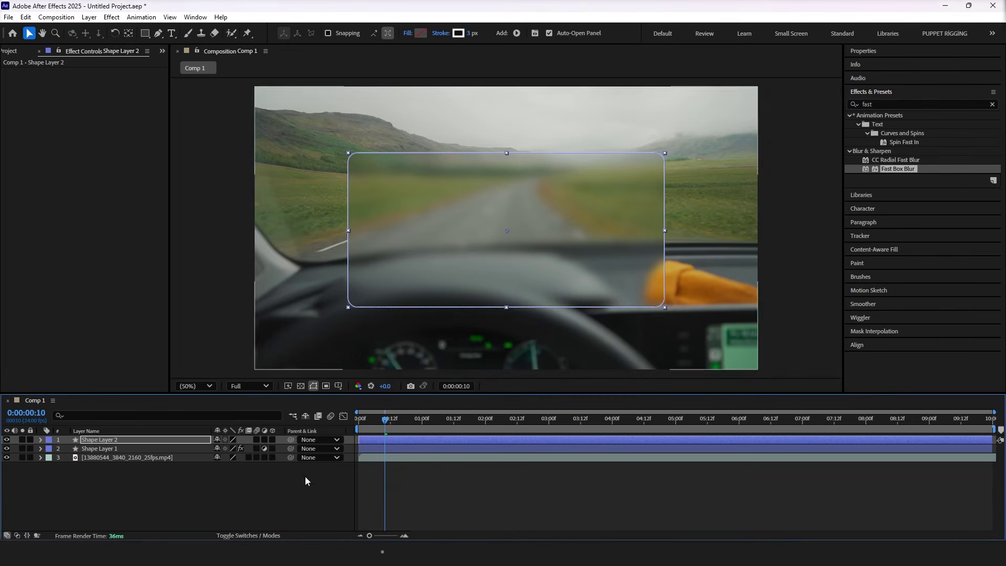
left_click(158, 526)
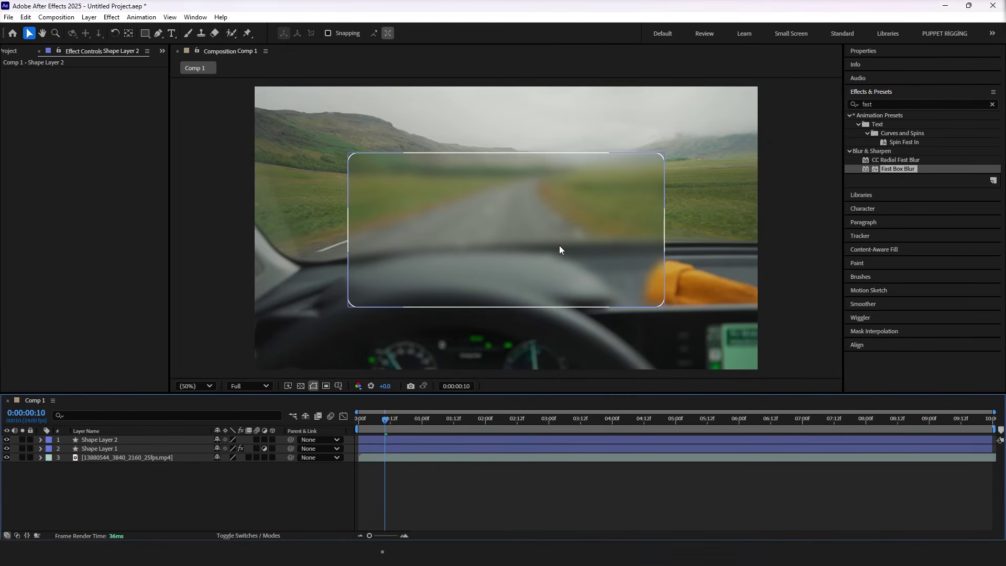
Step: Set the opacity of Shape Layer 2 to 30% and preview the composition
left_click(150, 439)
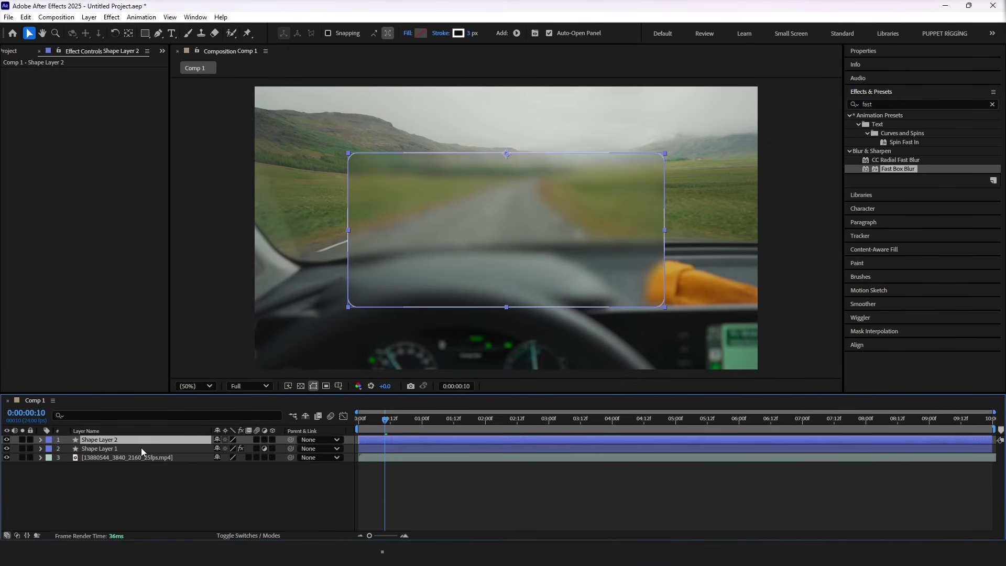
key("t")
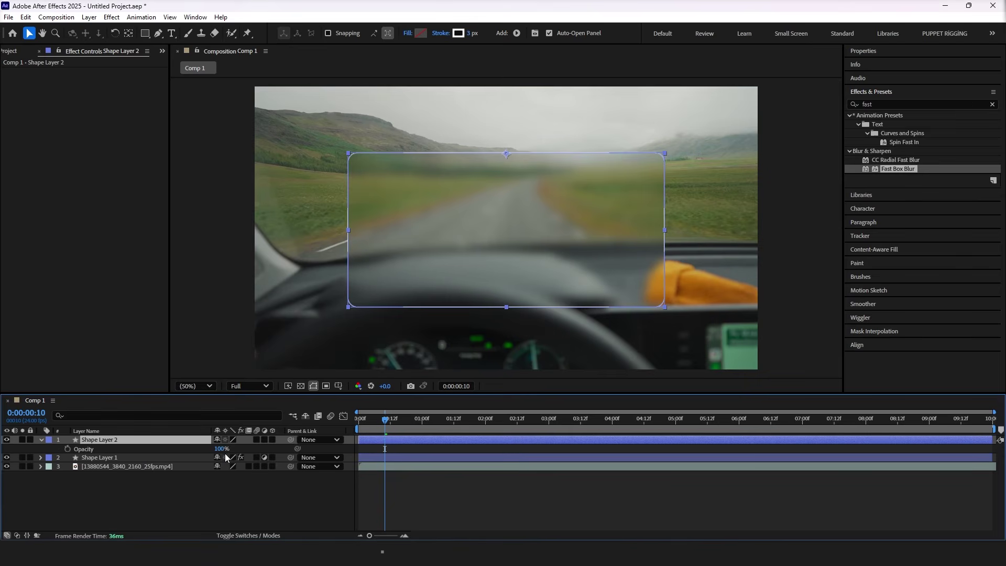
key("Return")
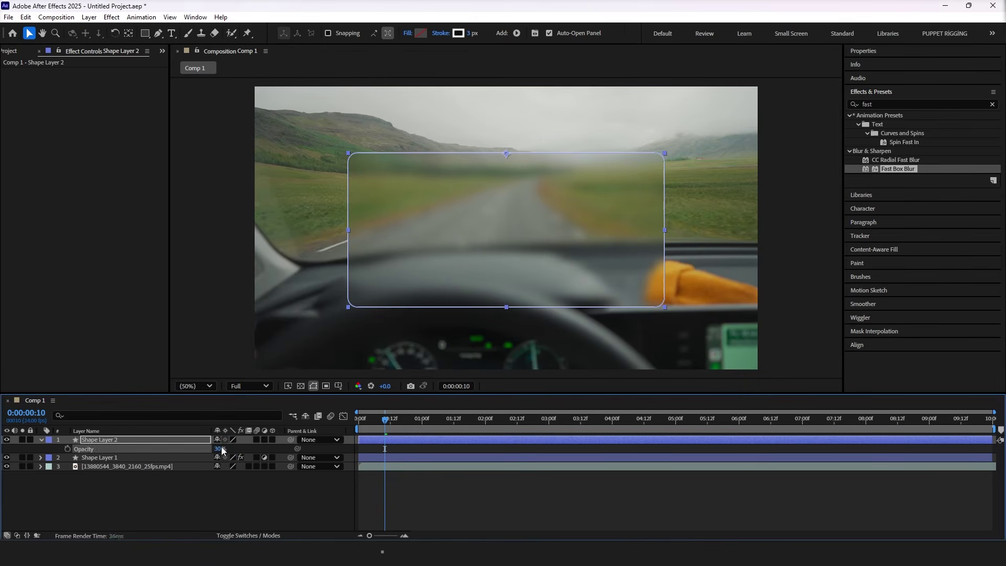
key("space")
Step: Reveal the Scale keyframes of Shape Layer 1 and Shape Layer 2 and return to the first frame
left_click(369, 449)
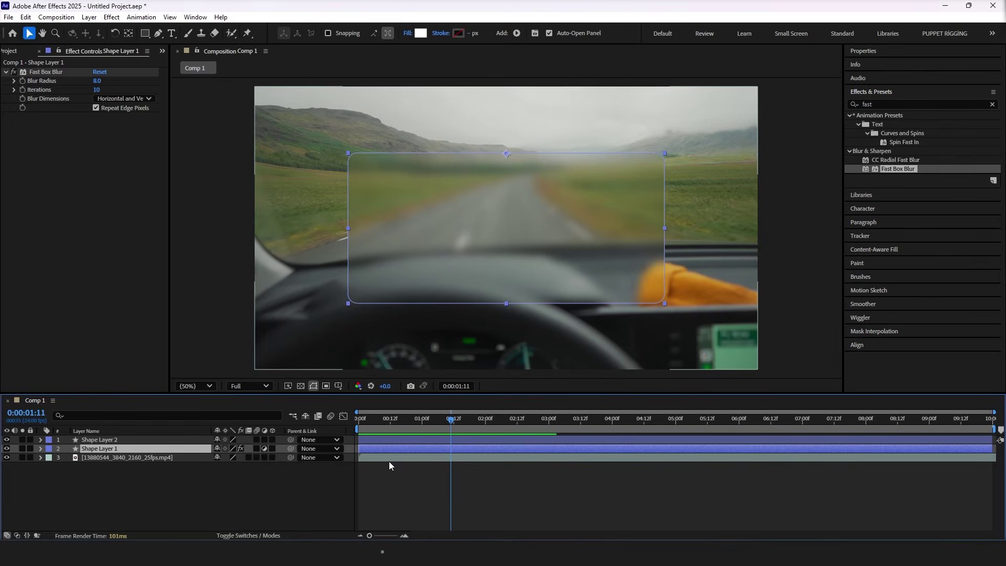
key("s")
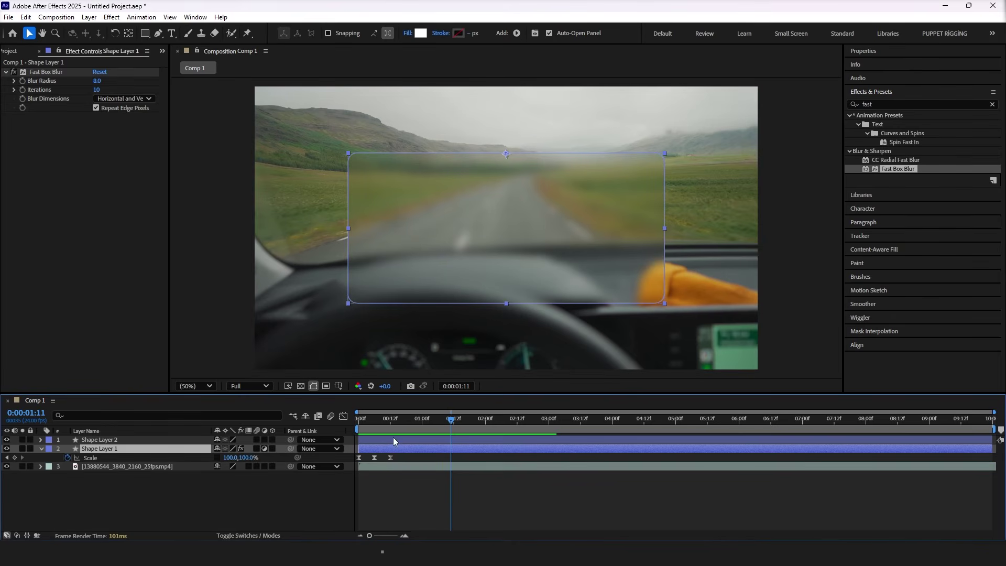
left_click(393, 440)
key("s")
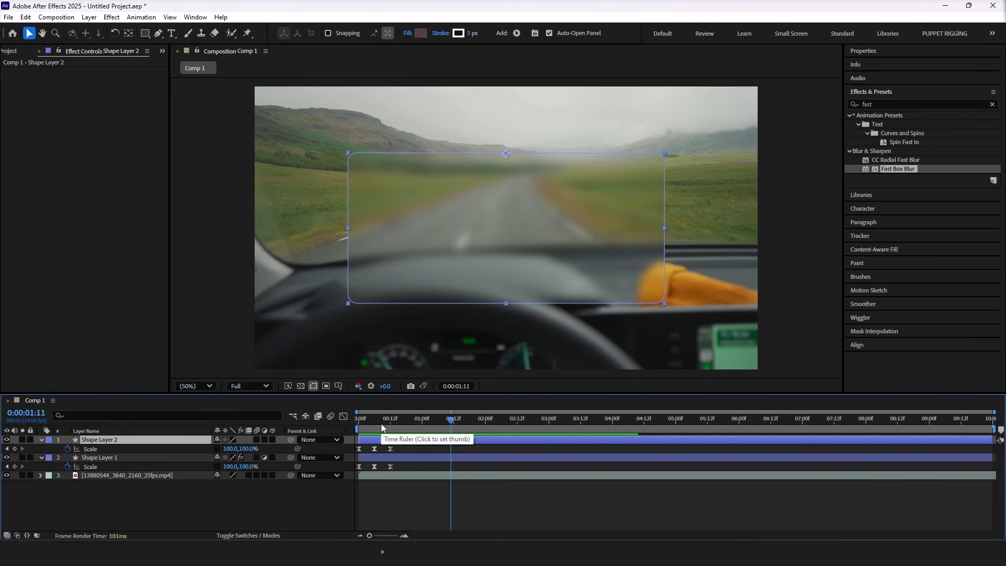
left_click_drag(381, 421, 352, 425)
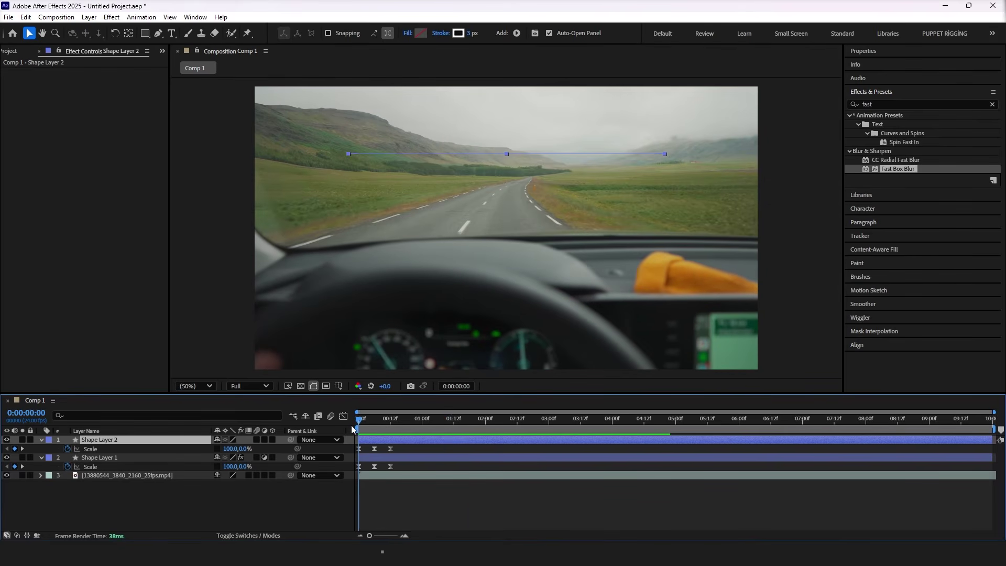
Step: Collapse the properties of both shape layers and shift the two layers together so they start at 0:00:00:12
left_click(40, 440)
left_click(39, 450)
left_click(375, 445, "shift")
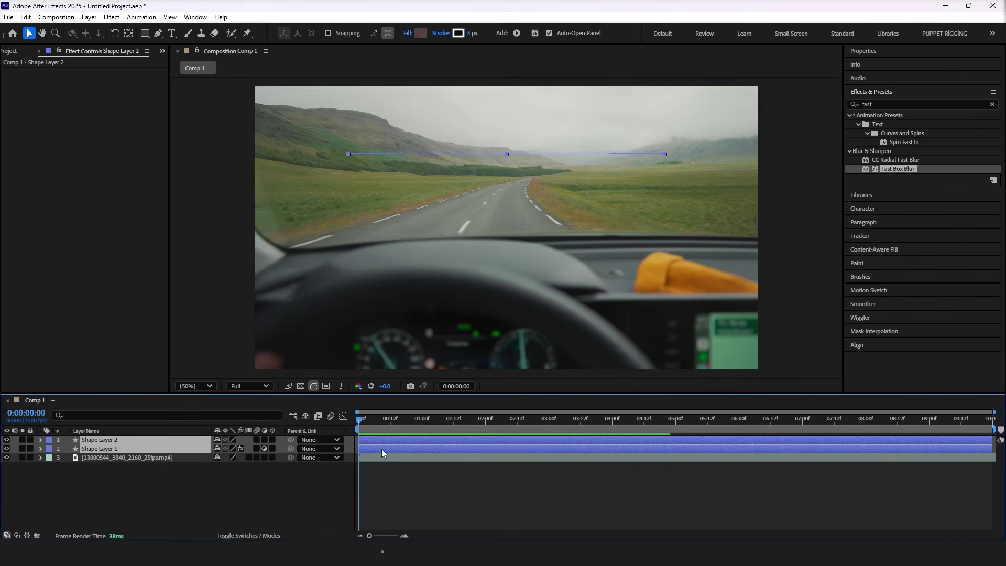
left_click_drag(378, 438, 408, 438)
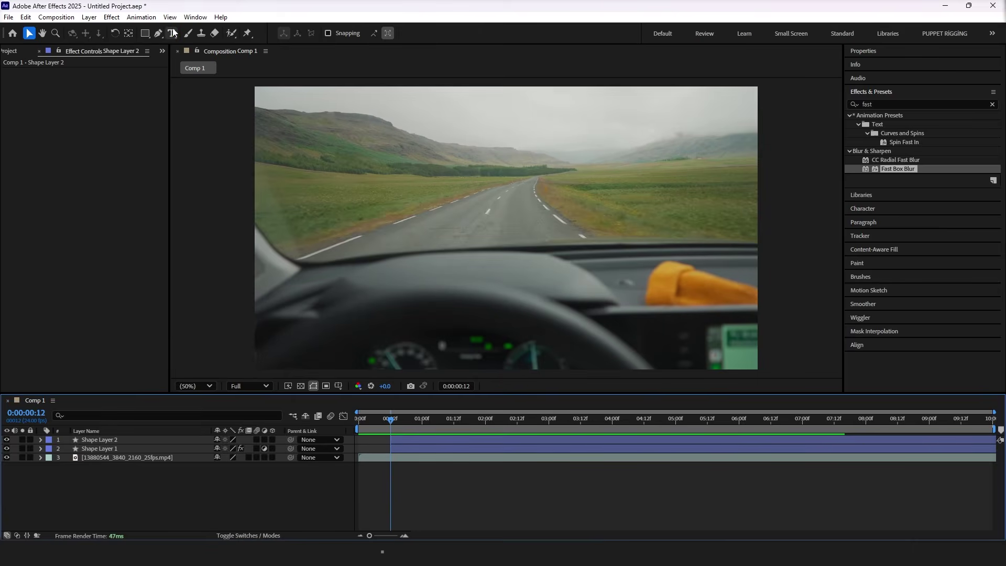
Step: Add the text "my first animation" at 95 px, delay its layer to start at 1 second, and preview the result
left_click(171, 35)
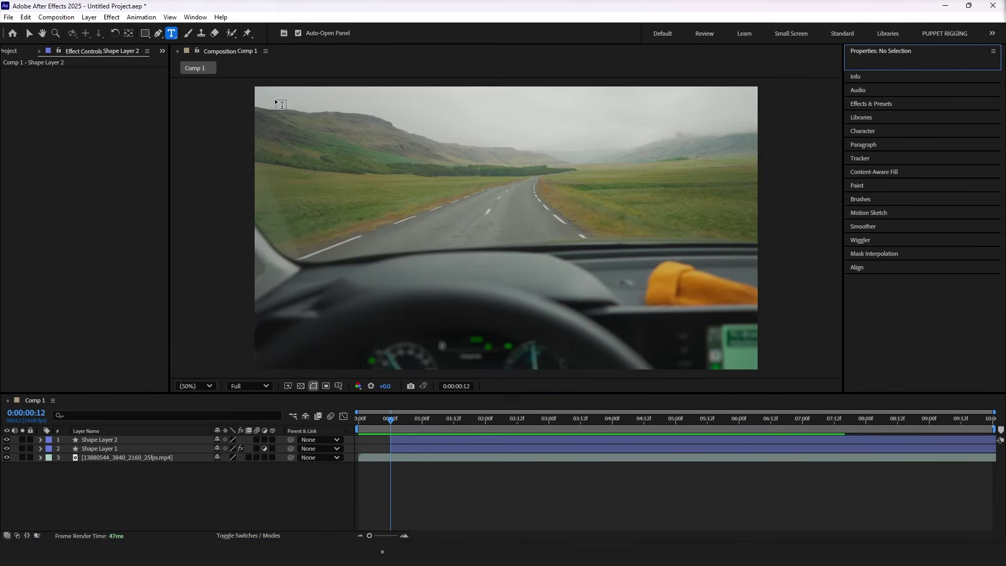
left_click(388, 206)
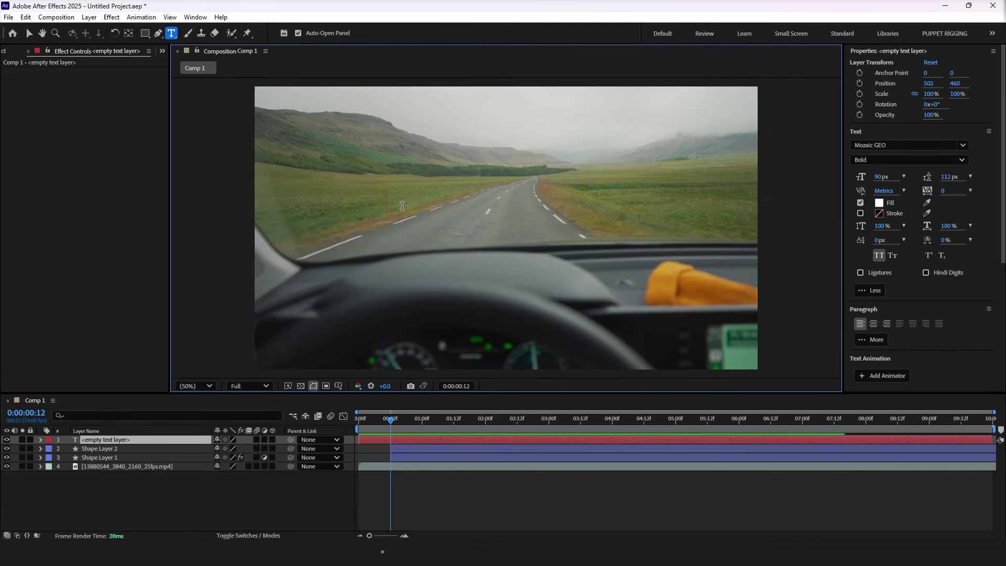
type("my first animation")
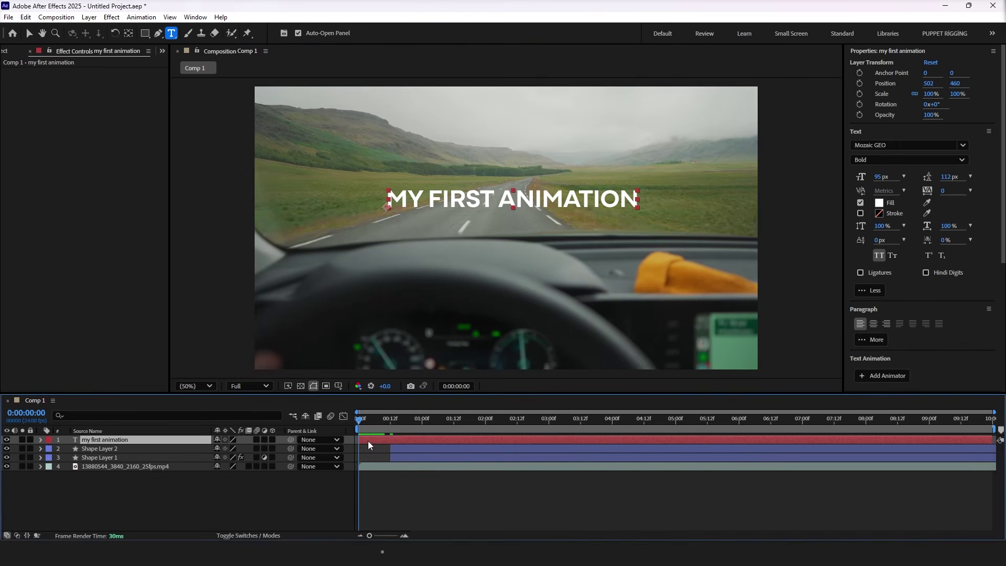
left_click_drag(369, 445, 431, 445)
key("space")
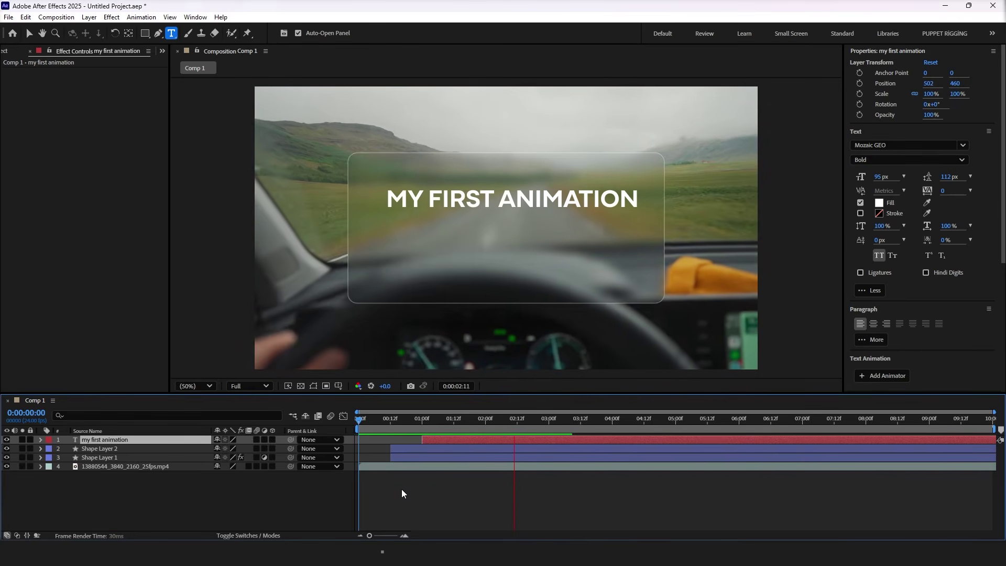
Step: Center the text layer horizontally and vertically in the composition
left_click(857, 256)
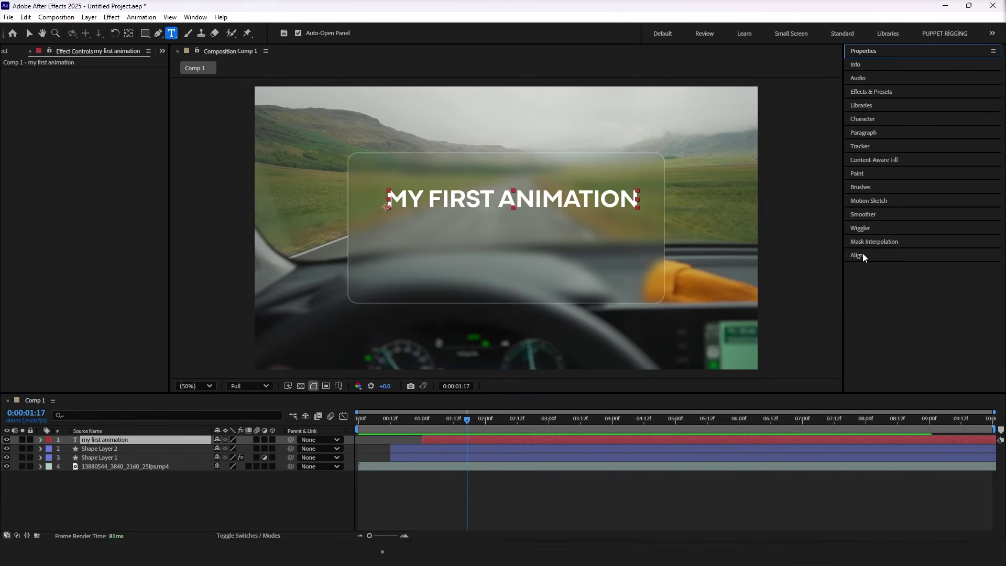
left_click(871, 289)
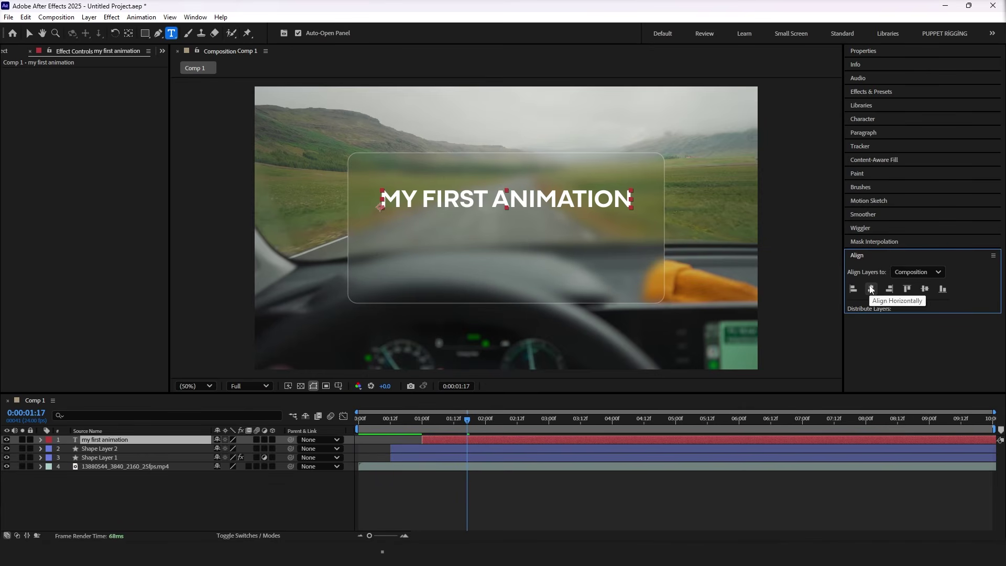
left_click(924, 294)
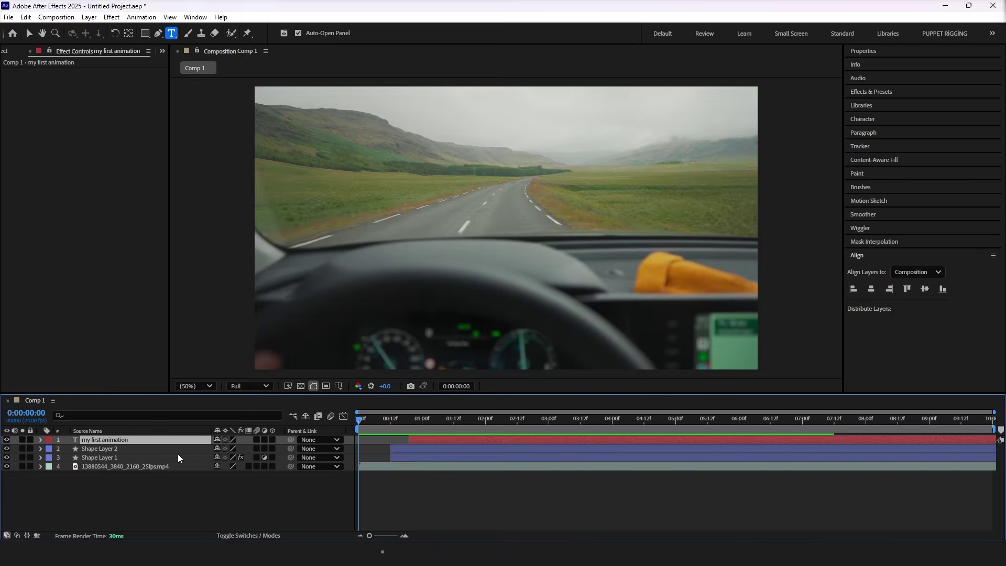
Step: Pre-compose the text layer, Shape Layer 2 and Shape Layer 1 into Pre-comp 1
left_click(182, 457, "shift")
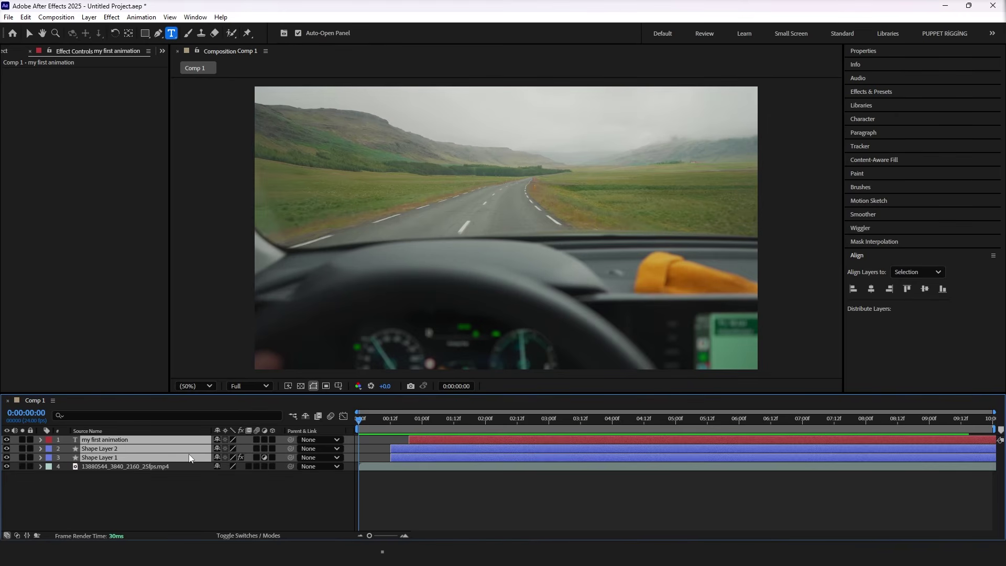
right_click(189, 458)
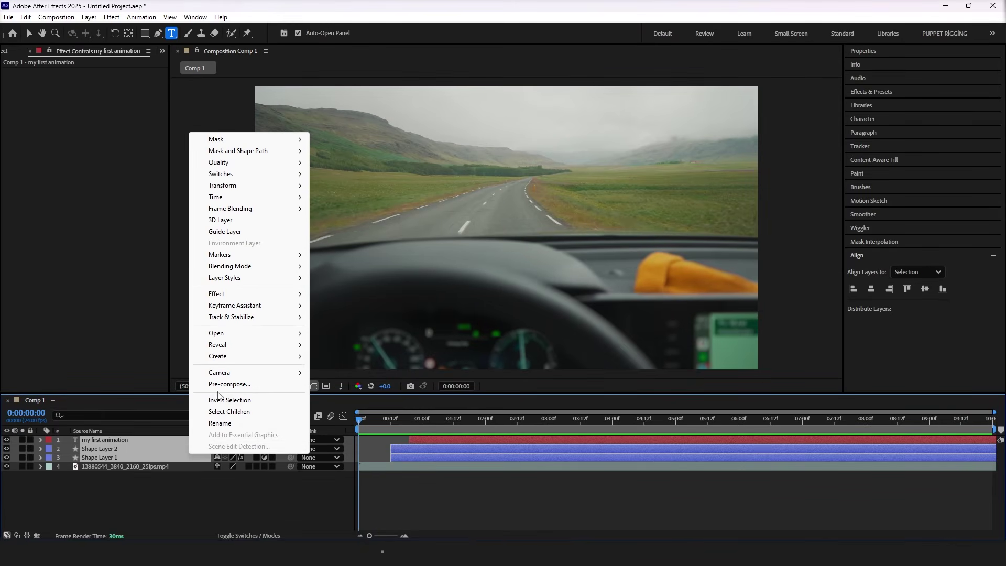
left_click(228, 384)
left_click(556, 352)
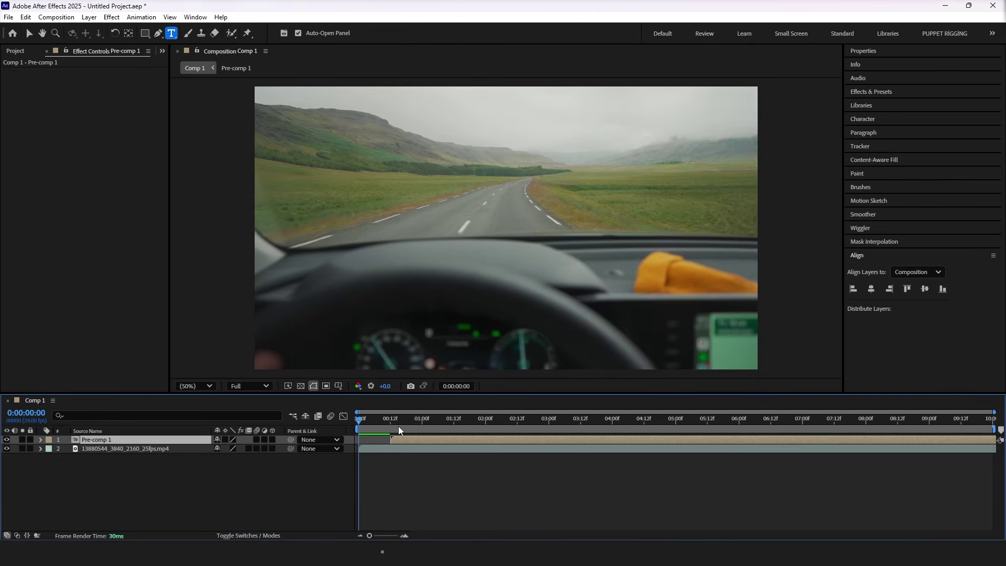
Step: Enable Collapse Transformations on Pre-comp 1 so its blur affects the footage beneath, and preview the animation
left_click_drag(396, 430, 443, 429)
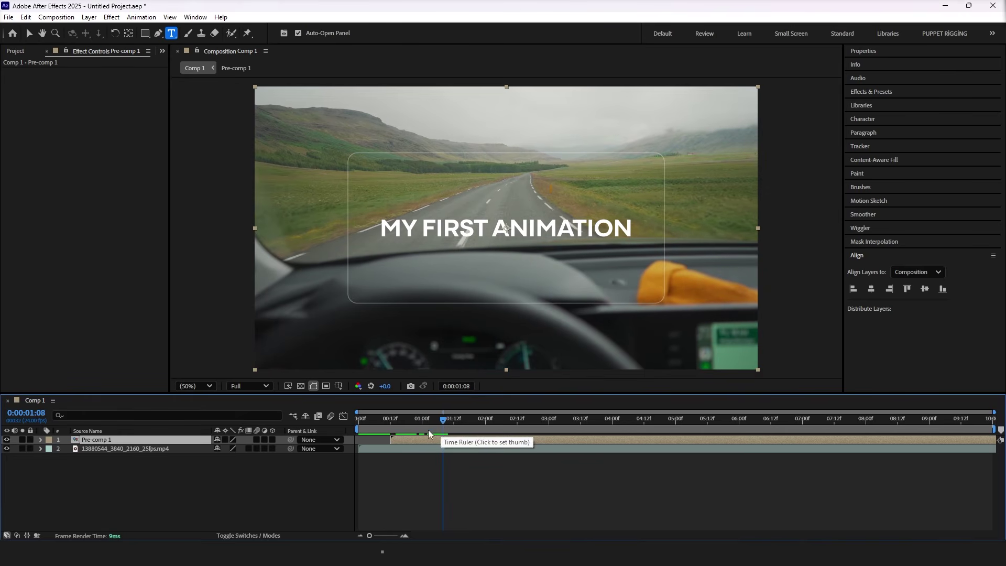
left_click(226, 441)
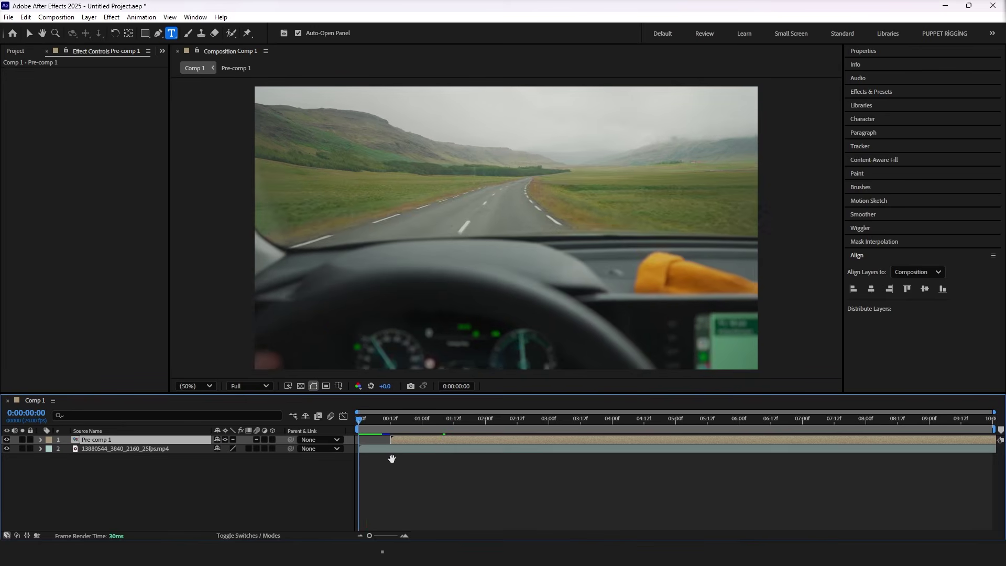
key("space")
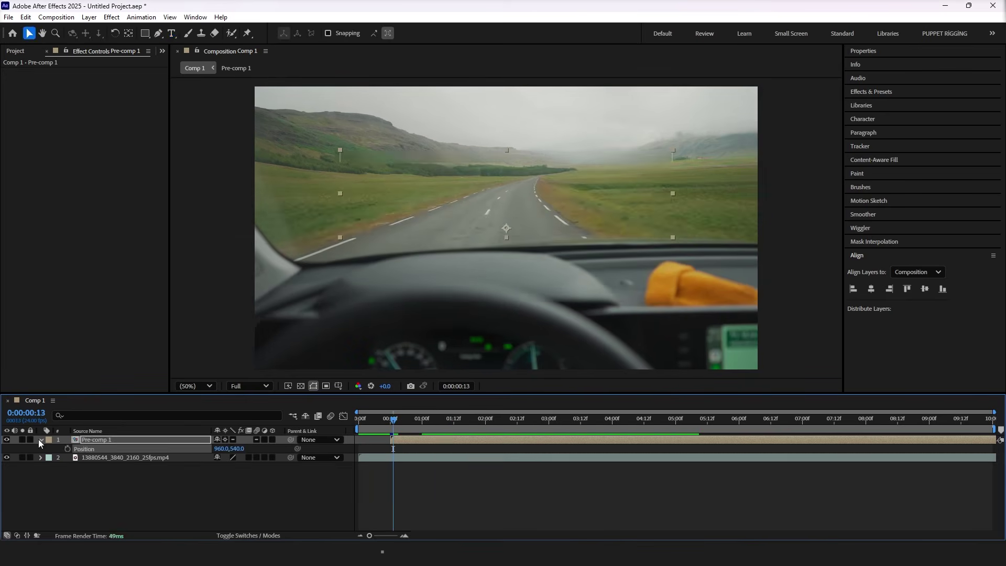
Step: Bring 12524314_3840_2160_25fps.mp4 from the Downloads folder into Comp 1 as a new layer
left_click(39, 440)
left_click(97, 449)
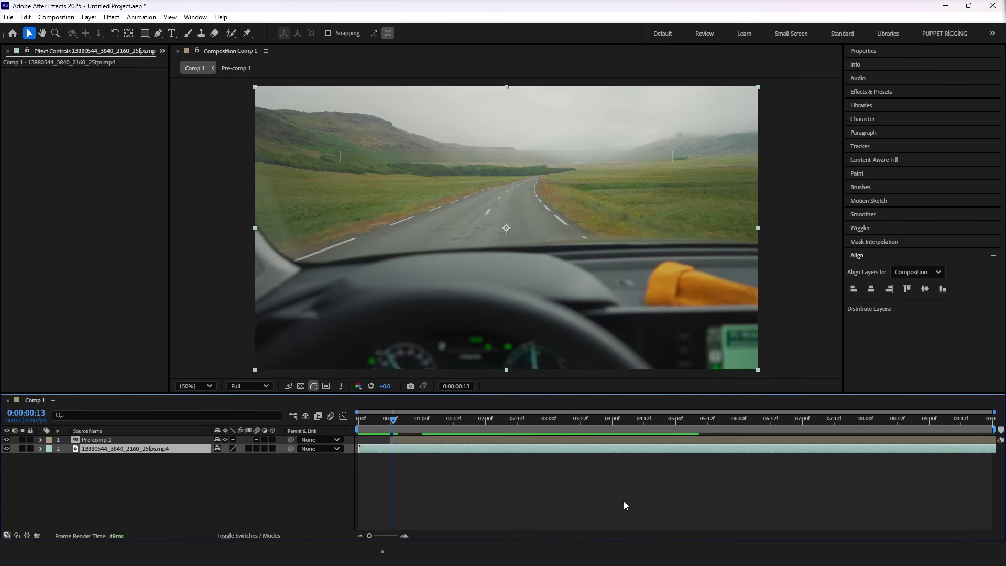
left_click(578, 553)
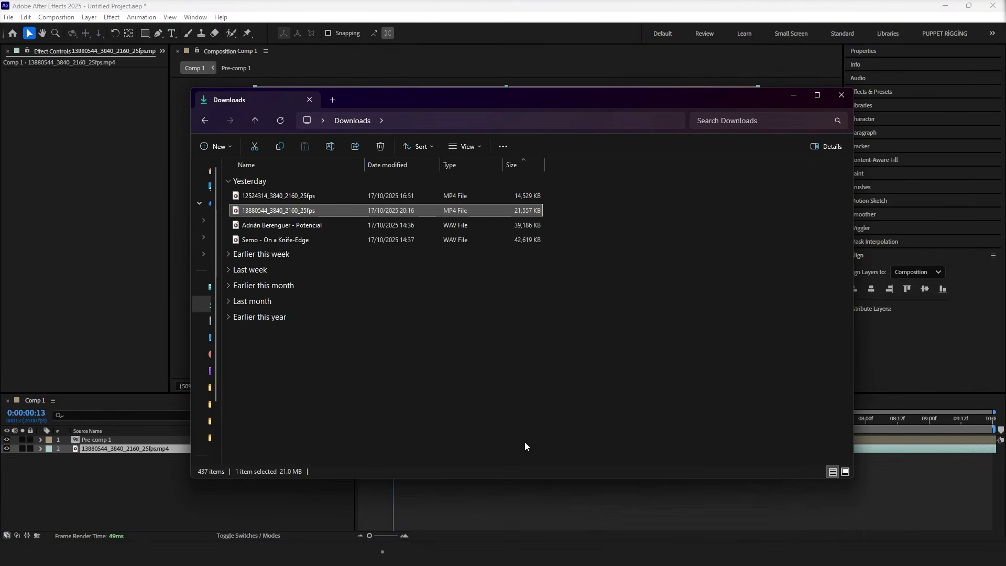
left_click(302, 197)
left_click_drag(308, 197, 143, 493)
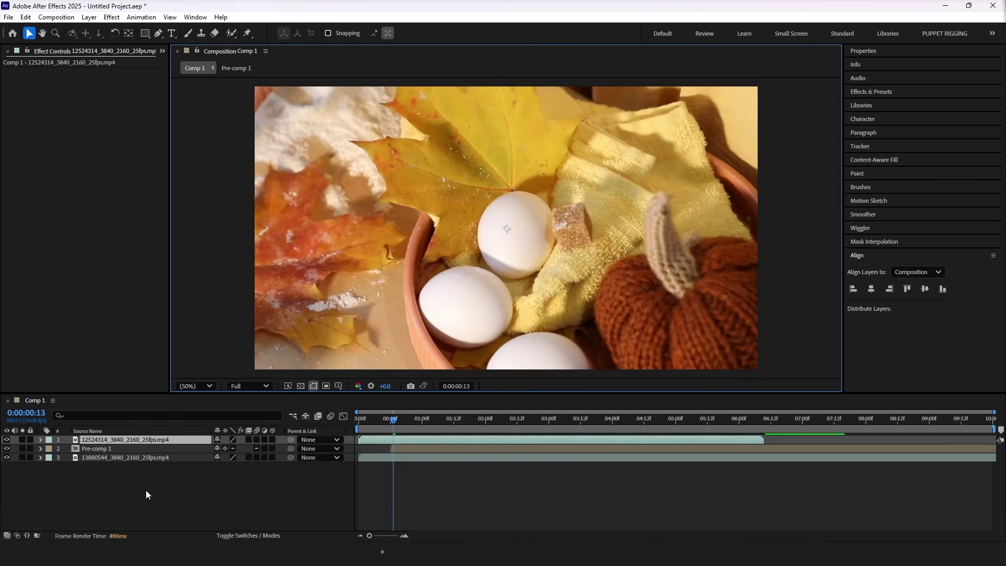
Step: Set the scale of the 12524314_3840_2160_25fps.mp4 layer to 50%
key("s")
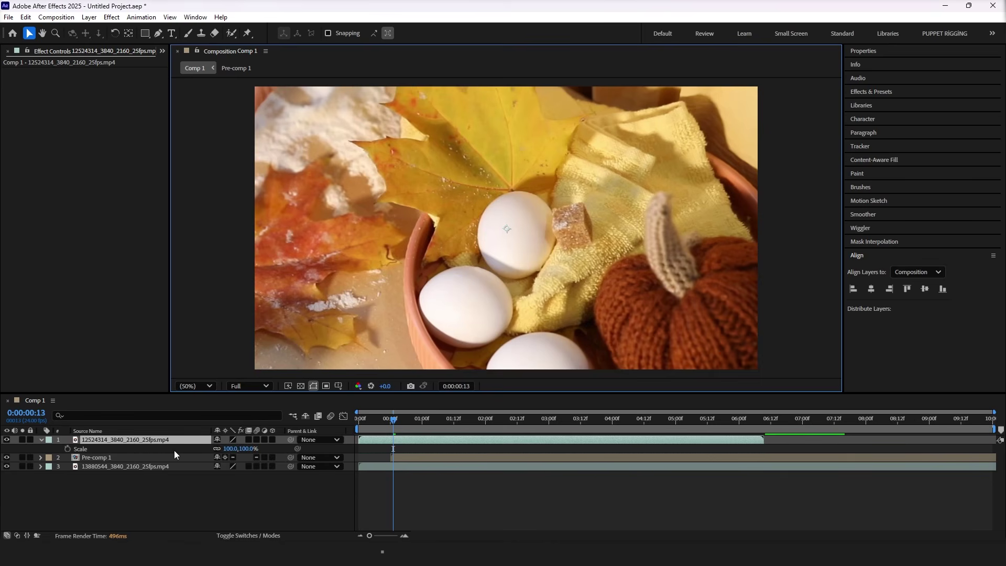
left_click(232, 449)
type("50")
key("Return")
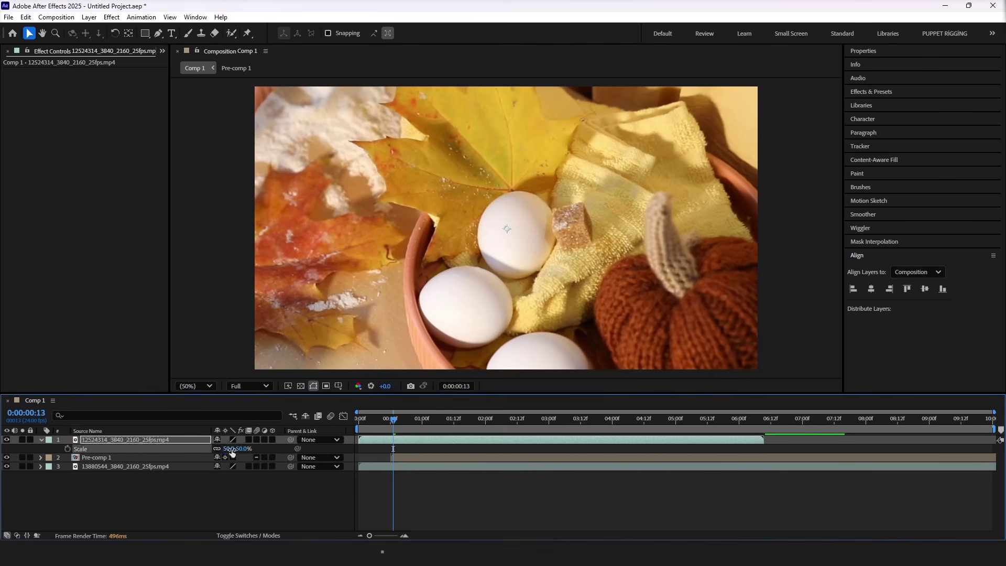
Step: Place the new autumn clip beneath Pre-comp 1, hide the driving footage, and preview the panel over it from the first frame
left_click_drag(161, 439, 161, 461)
left_click(9, 467)
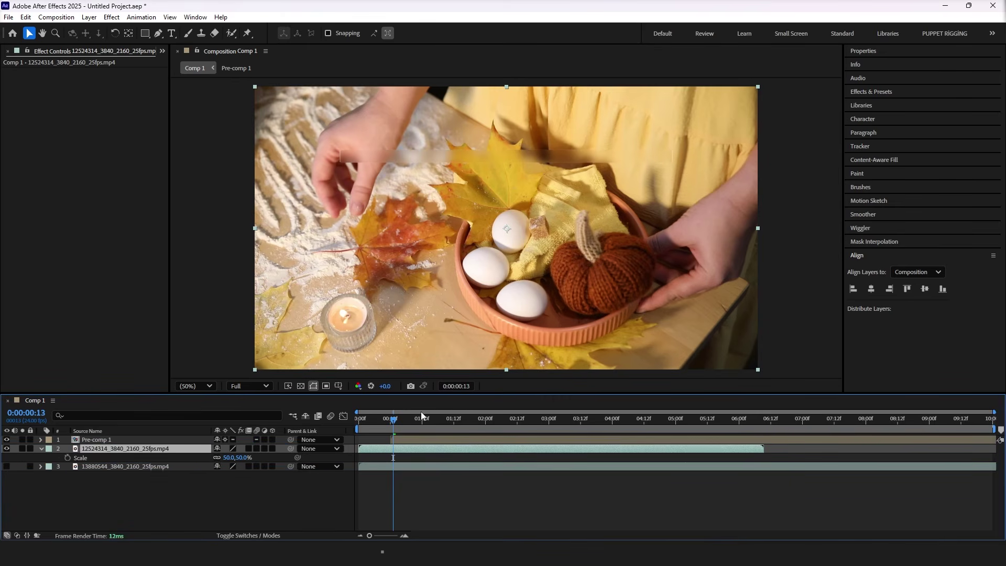
left_click_drag(393, 418, 357, 421)
key("space")
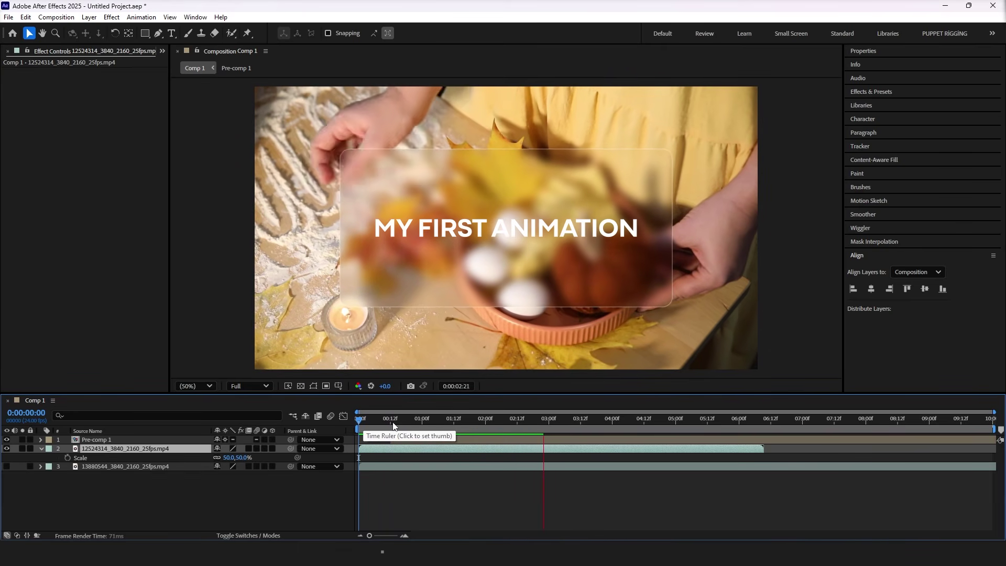
left_click_drag(389, 420, 411, 428)
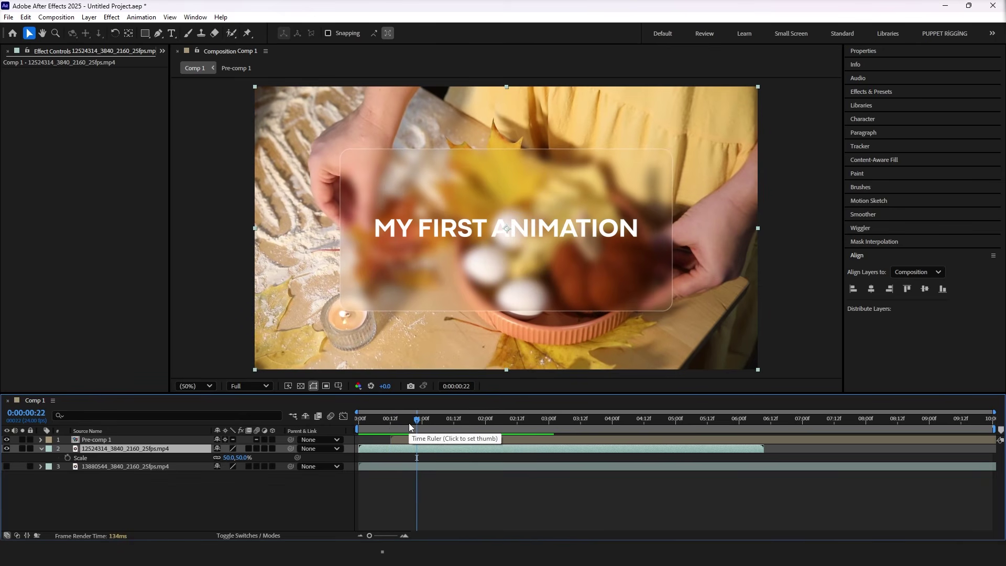
Step: Hide the autumn clip, show the driving footage again, and end the work area at about 5 seconds
left_click(393, 422)
left_click(41, 449)
left_click(6, 448)
left_click(7, 457)
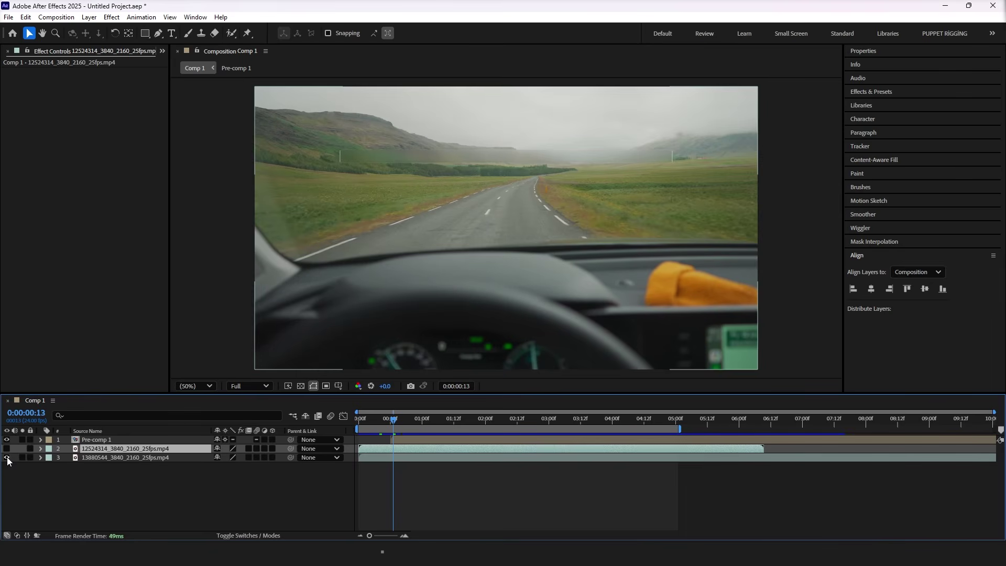
left_click(398, 423)
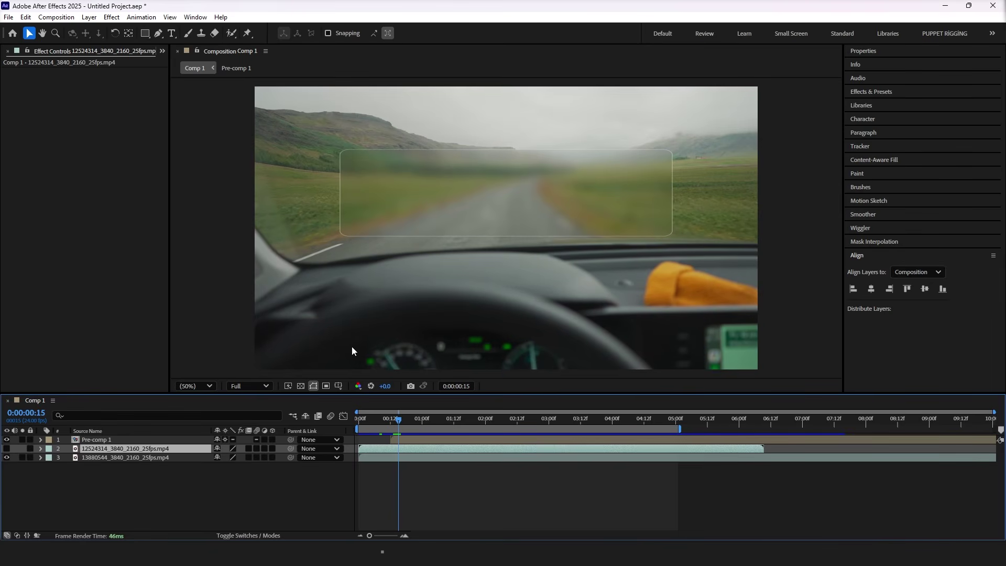
Step: Render Comp 1 through the Render Queue as the H.264 file Comp 1.mp4 and return to the Comp 1 timeline
left_click(67, 18)
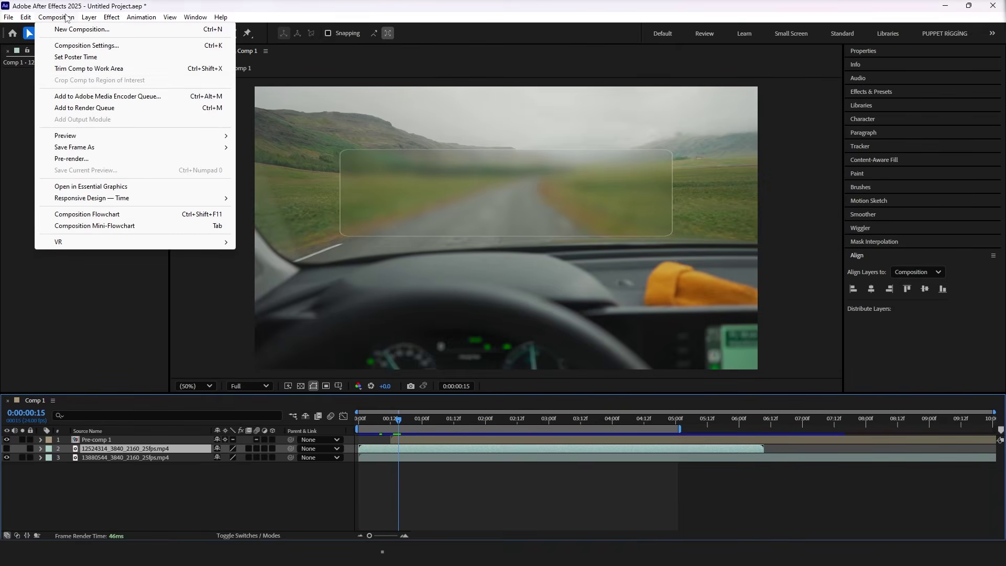
left_click(97, 108)
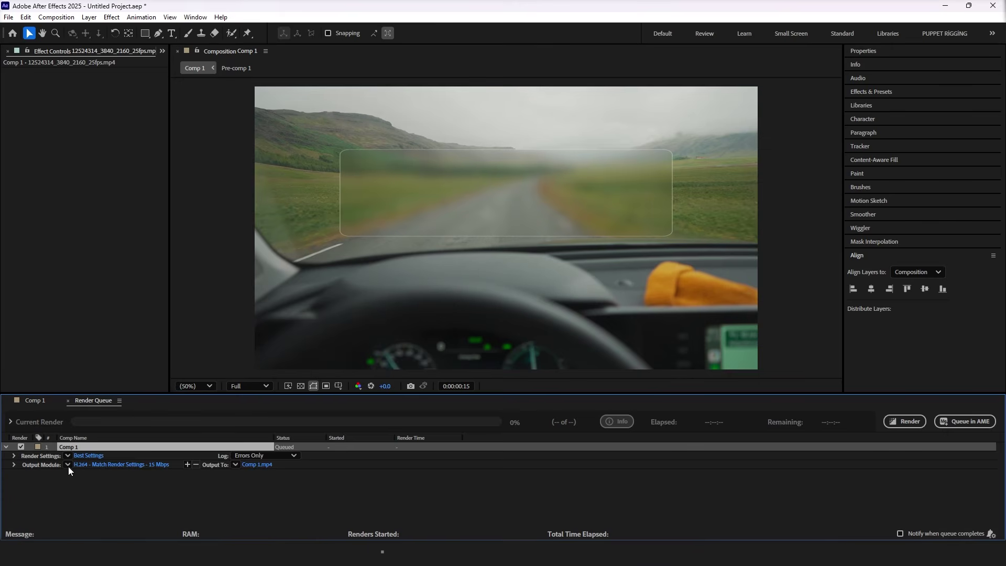
left_click(910, 420)
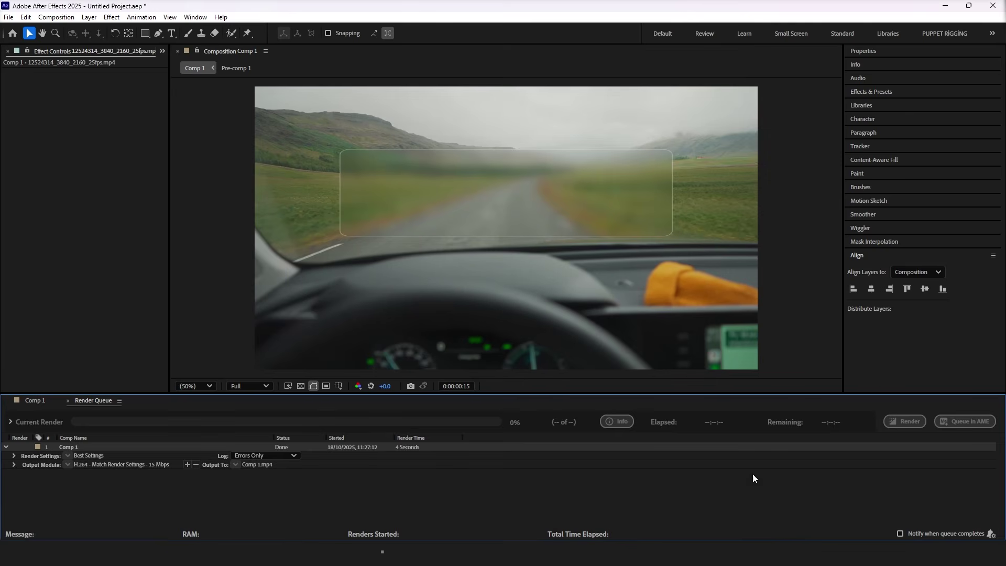
left_click(34, 401)
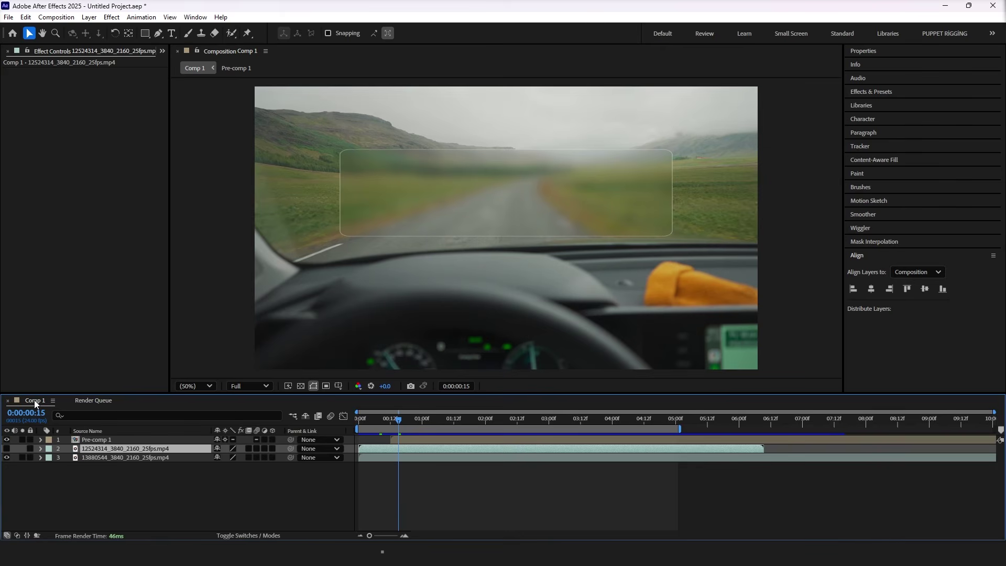